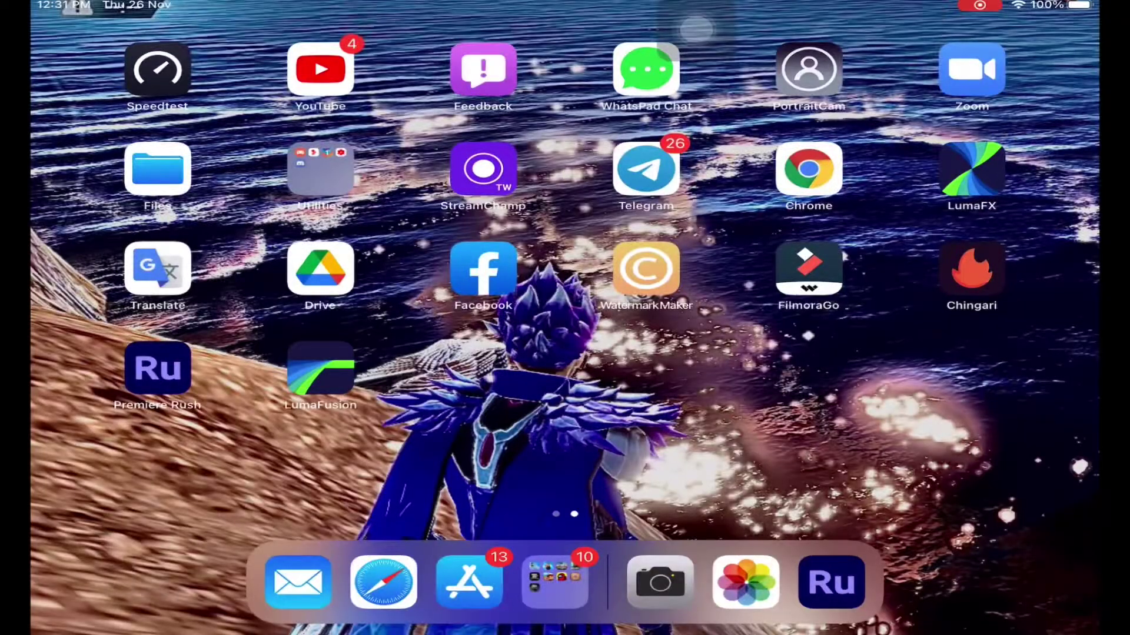
Step: Check LumaFusion's pending update on the App Store account page, then return to the search field
{"action": "left_click", "coordinate": [469, 582]}
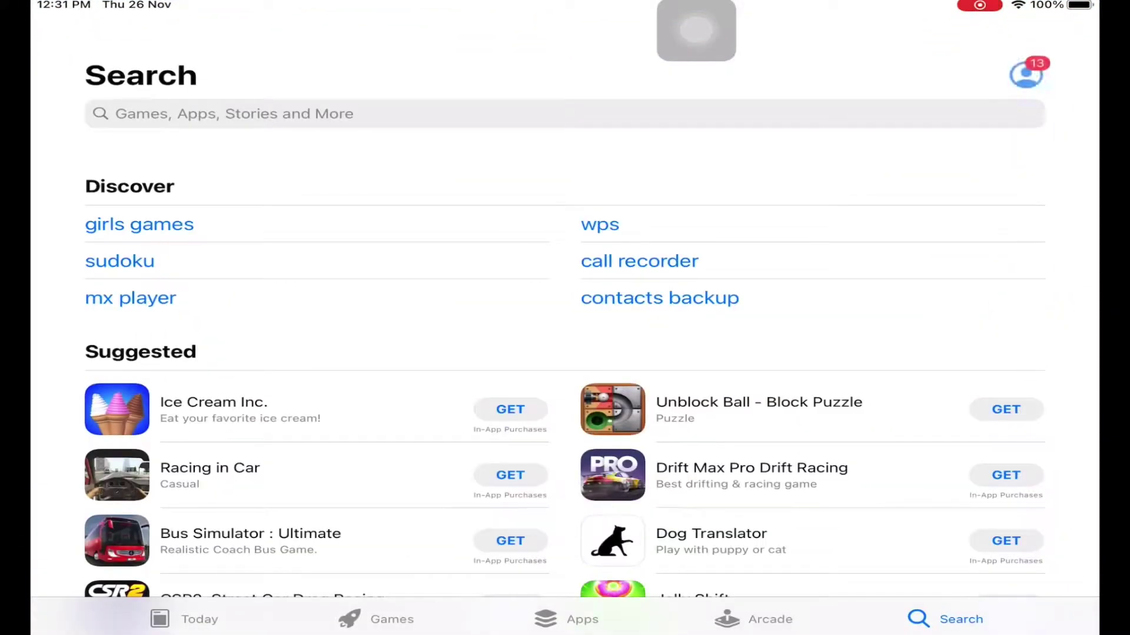
{"action": "left_click", "coordinate": [1026, 74]}
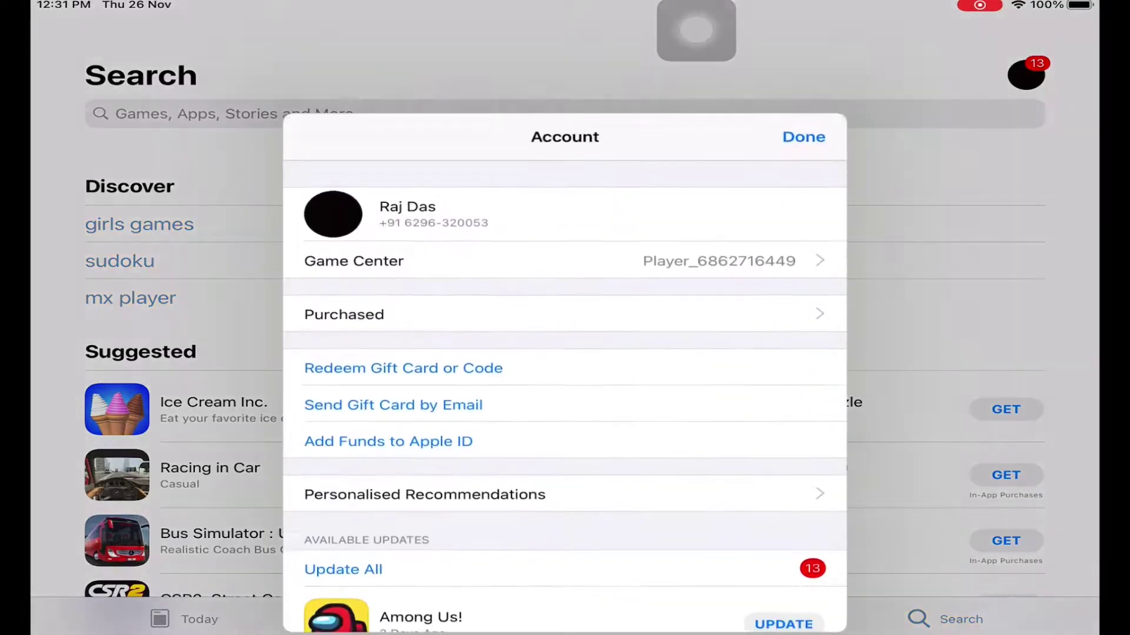
{"action": "scroll", "coordinate": [564, 341], "scroll_direction": "down", "scroll_amount": 10}
{"action": "scroll", "coordinate": [565, 341], "scroll_direction": "down", "scroll_amount": 5}
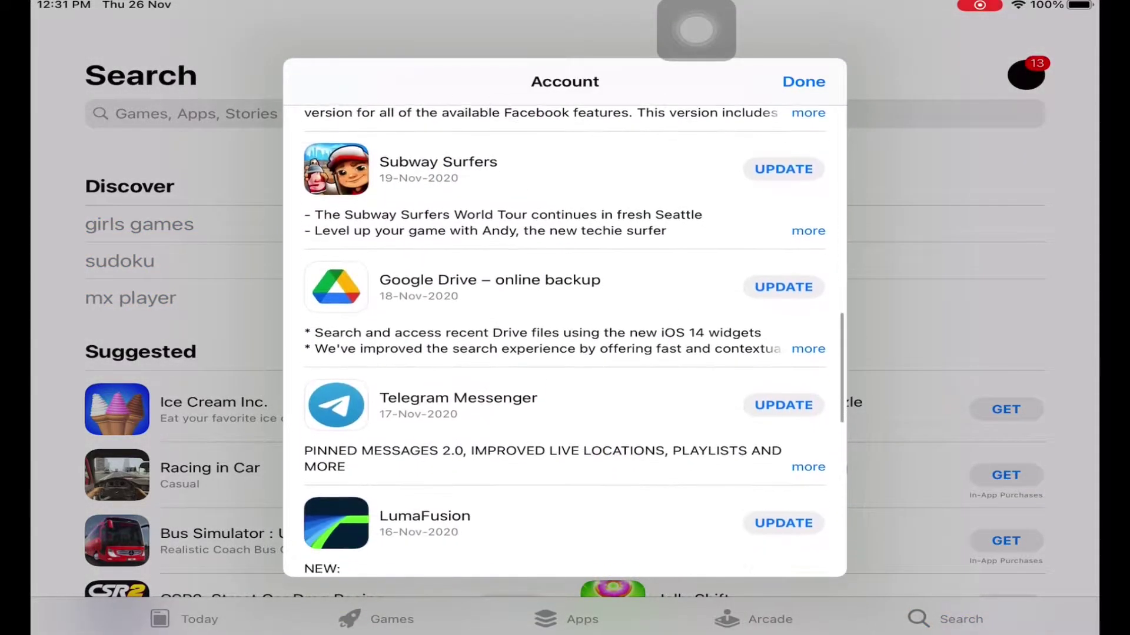
{"action": "left_click", "coordinate": [412, 366]}
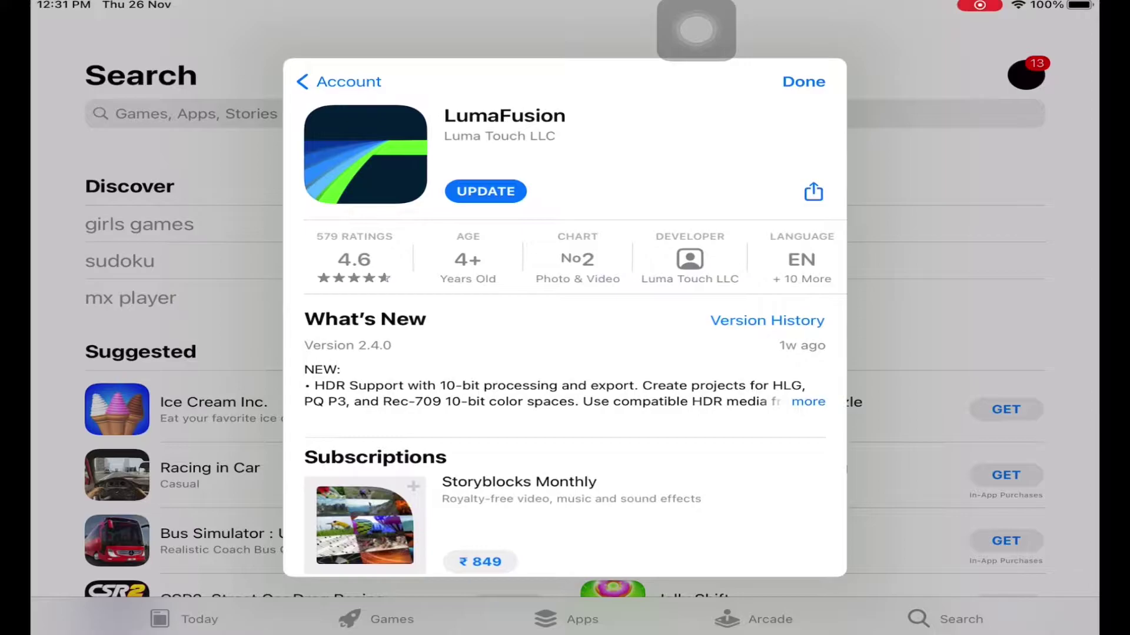
{"action": "left_click", "coordinate": [803, 81]}
{"action": "left_click", "coordinate": [189, 114]}
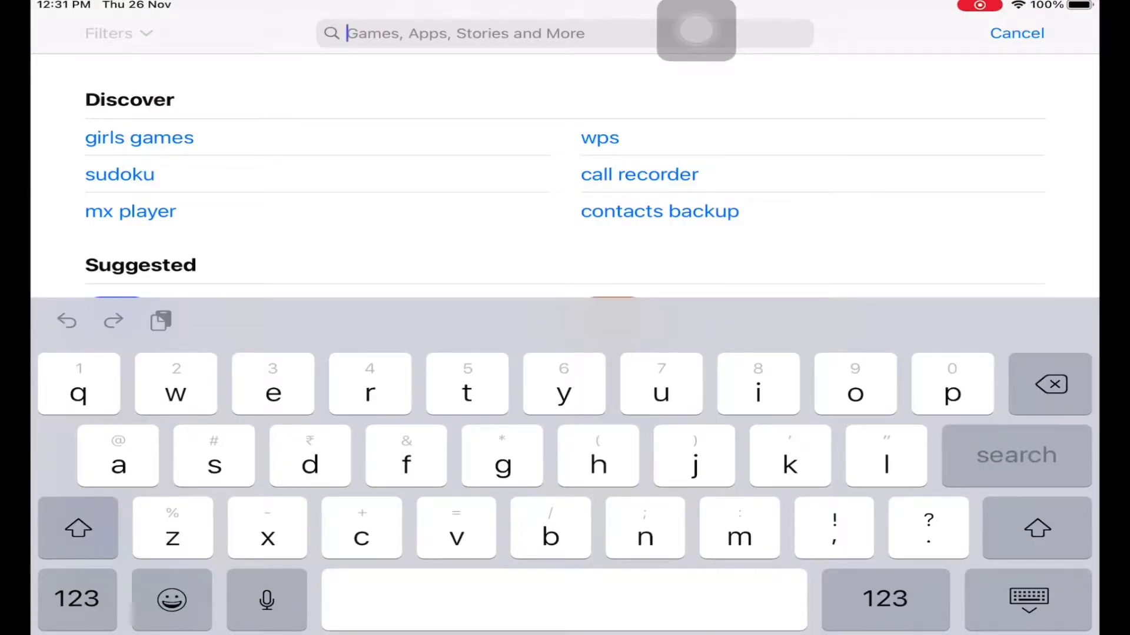
Step: Search the App Store for 'adobe premiere pro' and open the Adobe Premiere Rush for Video page
{"action": "type", "text": "adobe"}
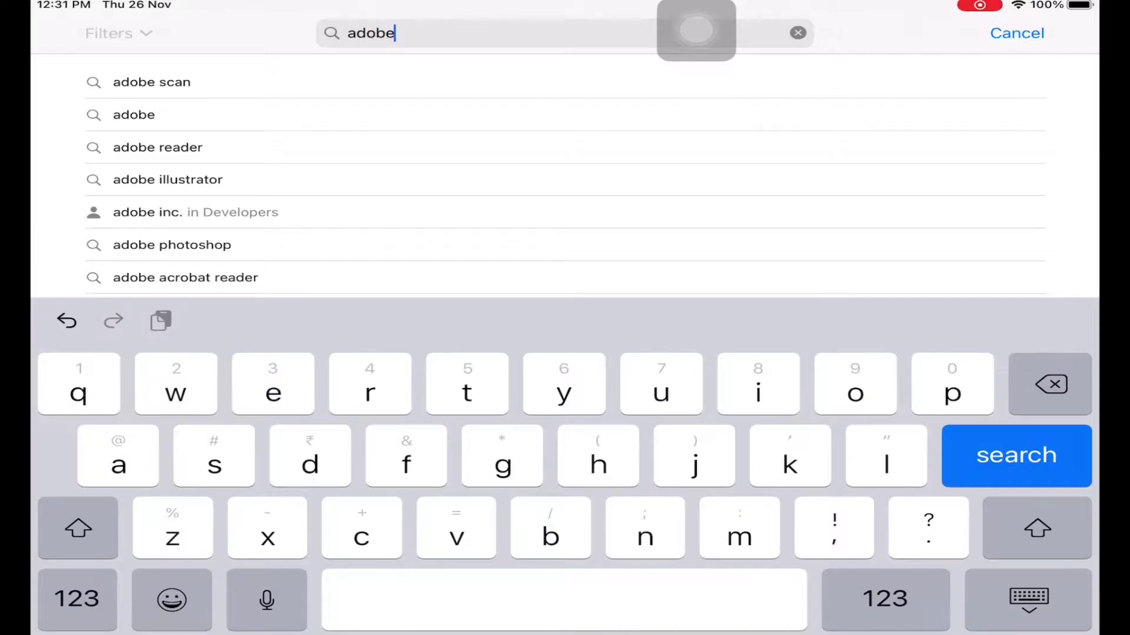
{"action": "type", "text": " pr"}
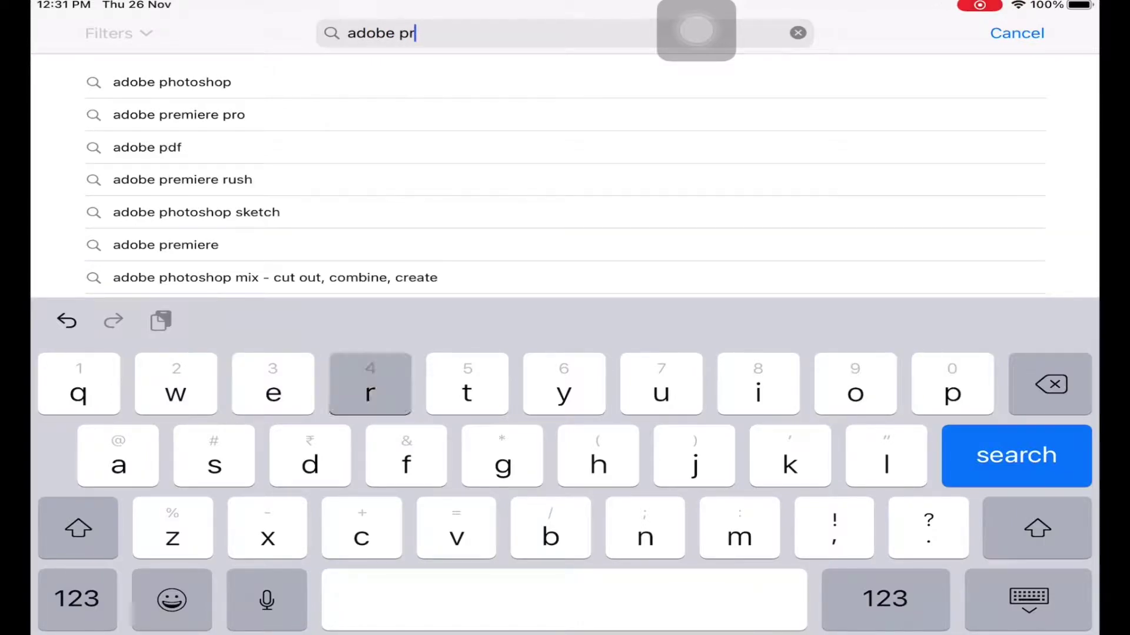
{"action": "type", "text": "e"}
{"action": "left_click", "coordinate": [176, 81]}
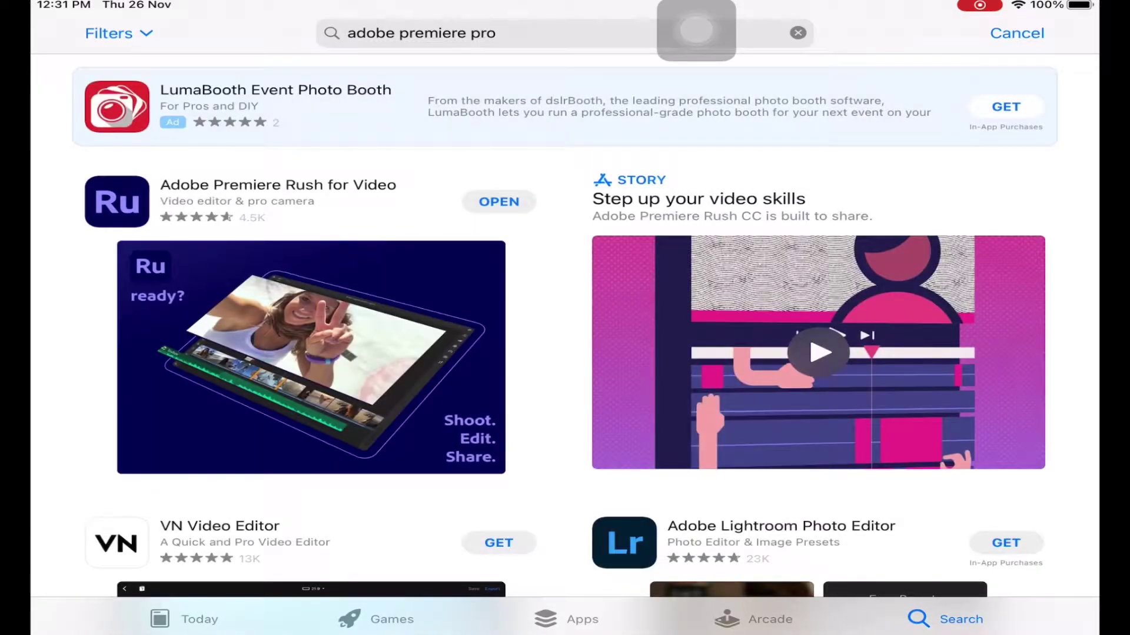
{"action": "left_click", "coordinate": [277, 194]}
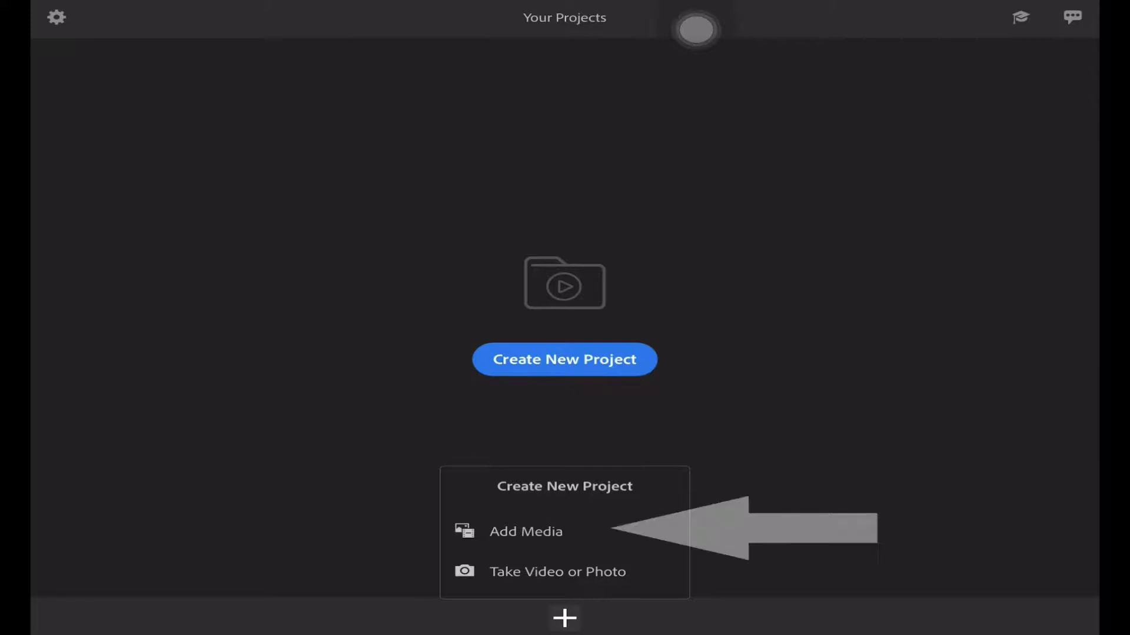
Step: Start a new Rush project from the 00:22 gameplay video in the Camera Roll
{"action": "left_click", "coordinate": [524, 529]}
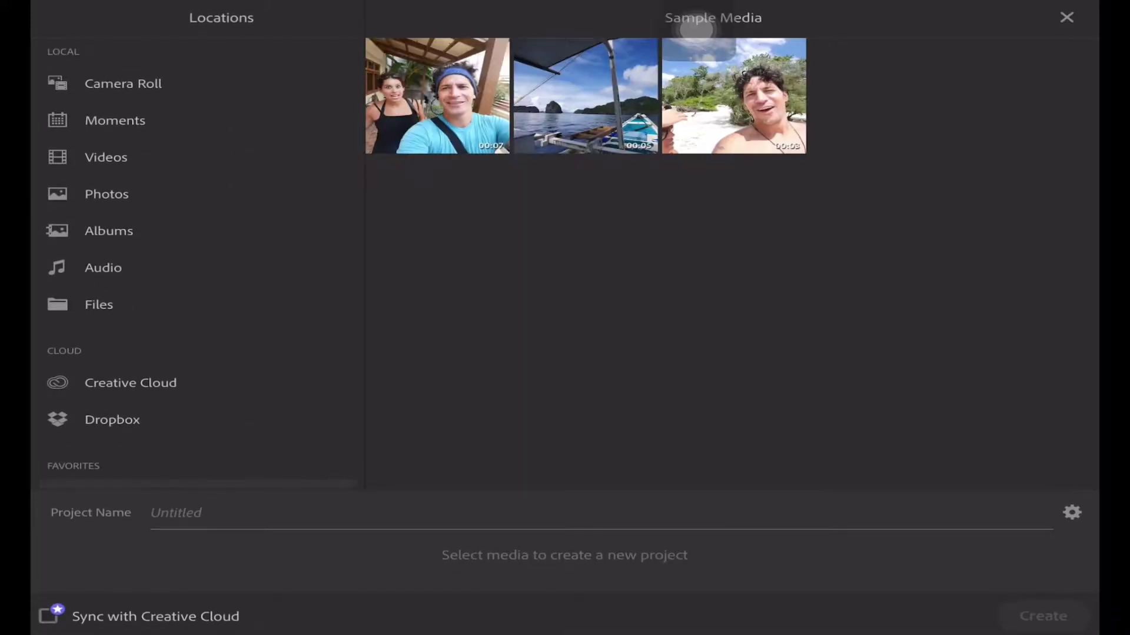
{"action": "left_click", "coordinate": [123, 83]}
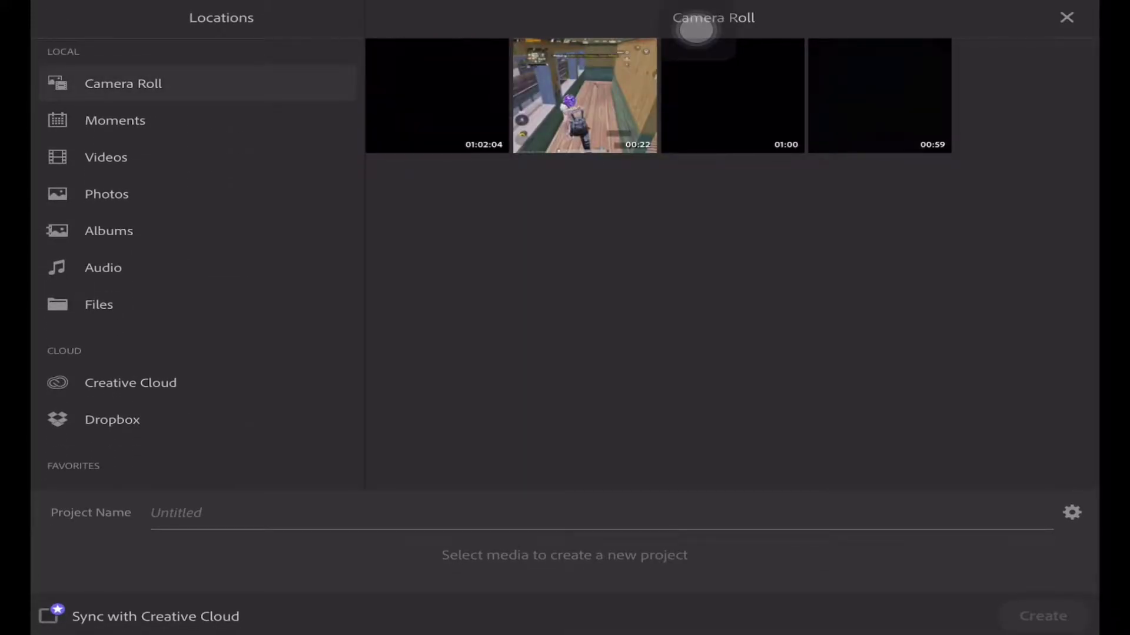
{"action": "left_click", "coordinate": [584, 95]}
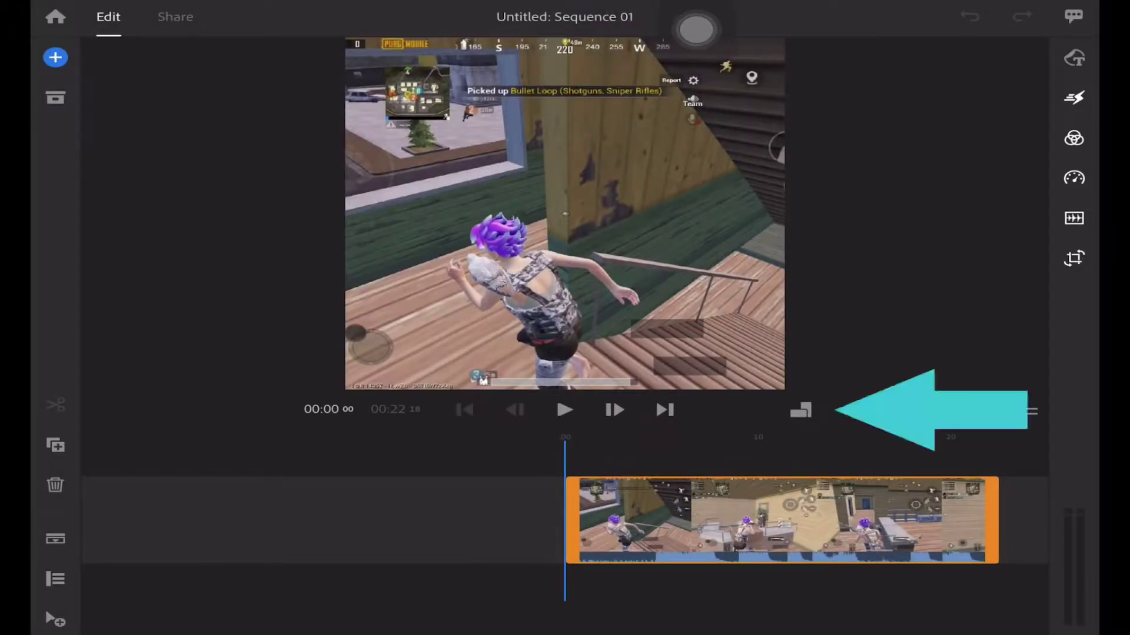
Step: Switch the sequence from 1:1 to 16:9 and show the clip's Transform settings
{"action": "left_click", "coordinate": [800, 410]}
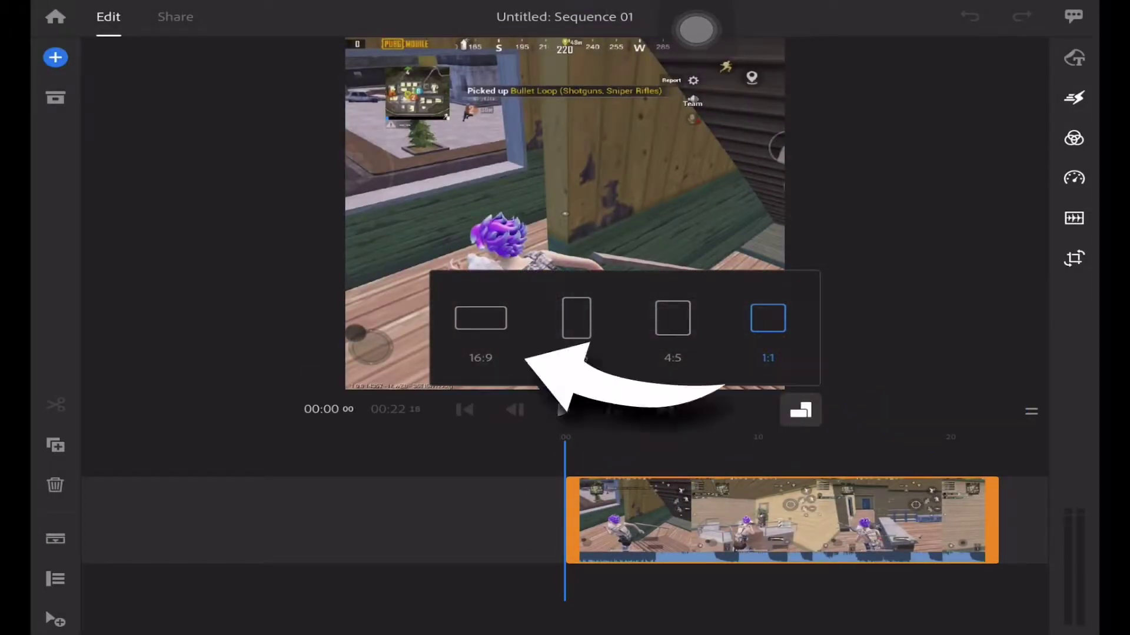
{"action": "left_click", "coordinate": [481, 318]}
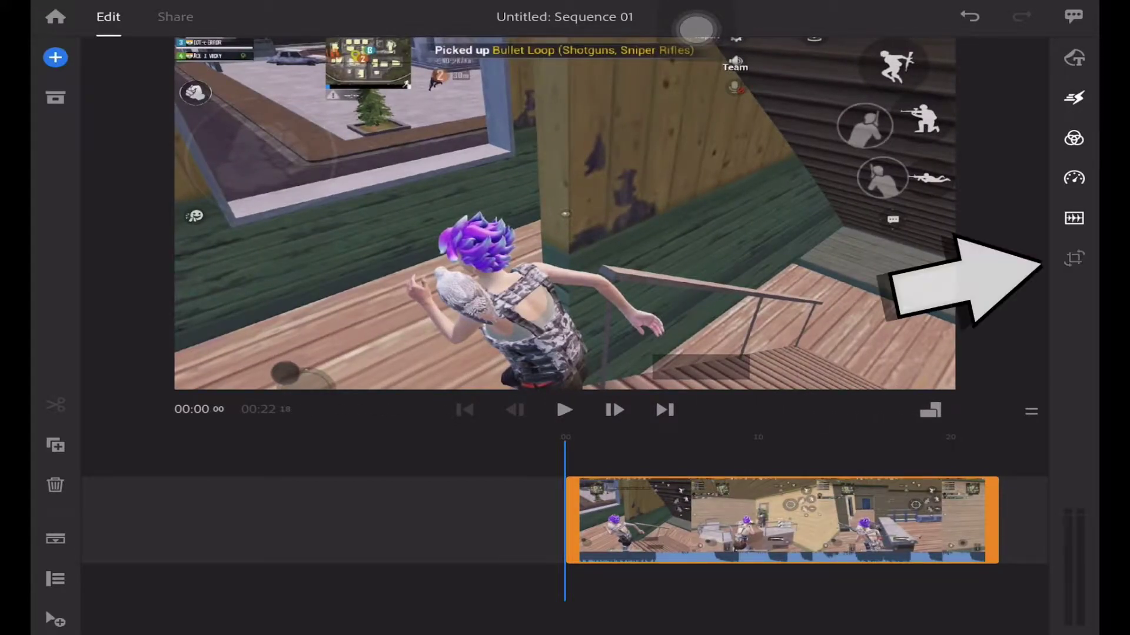
{"action": "left_click", "coordinate": [1074, 258]}
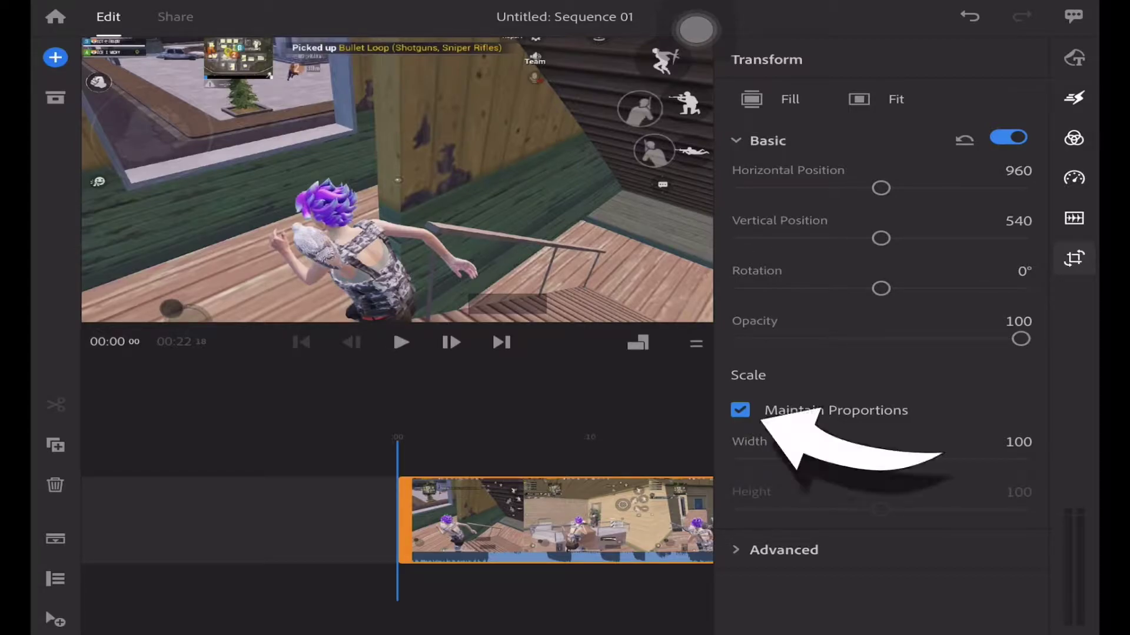
Step: Unlink the clip's proportions and set its Height to 75, keeping Width at 100
{"action": "left_click", "coordinate": [740, 410]}
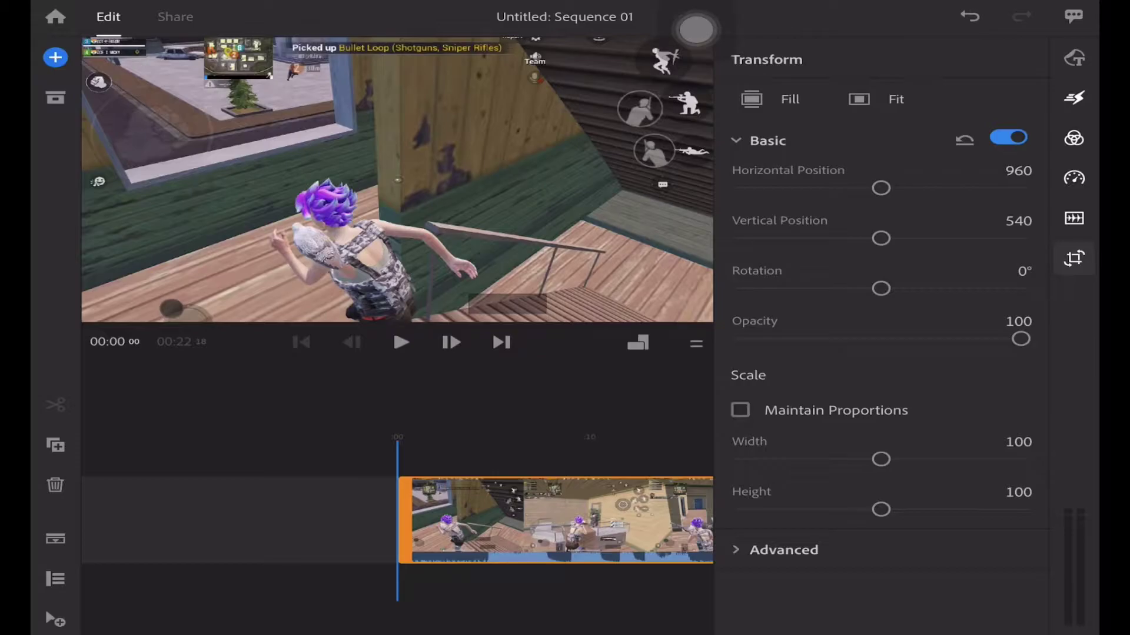
{"action": "left_click_drag", "start_coordinate": [881, 510], "coordinate": [846, 510]}
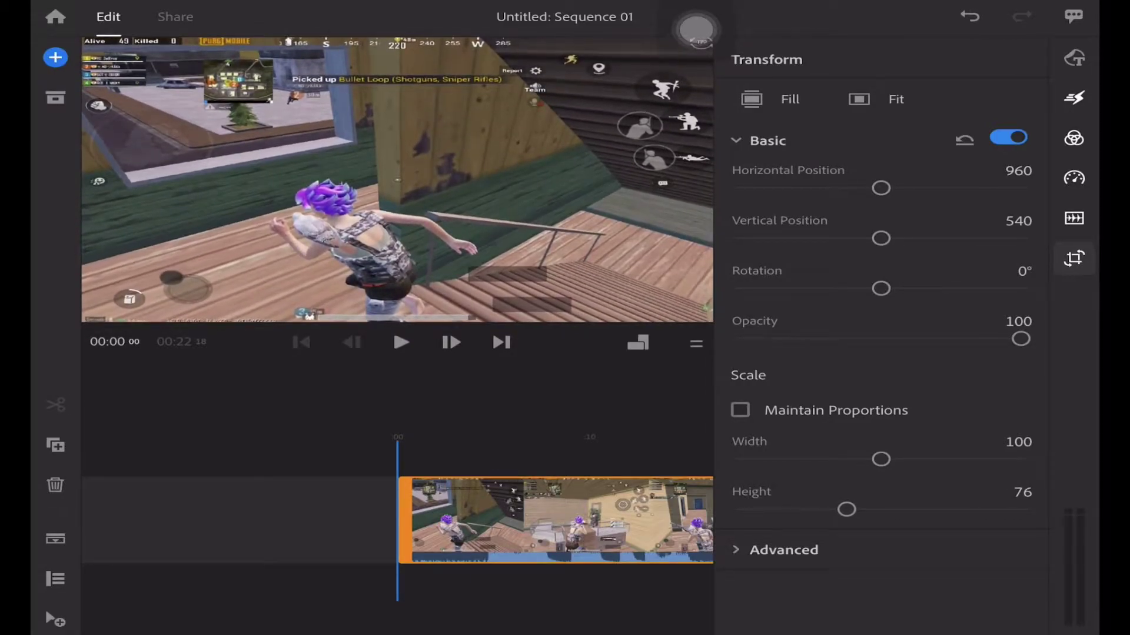
{"action": "left_click", "coordinate": [1022, 491]}
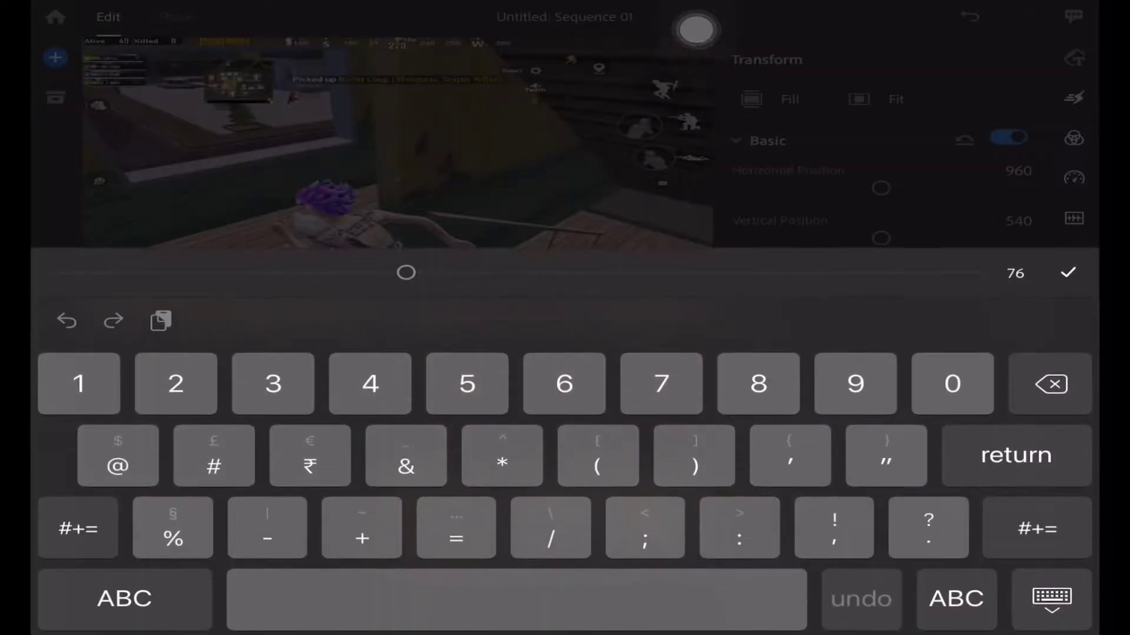
{"action": "double_click", "coordinate": [1010, 272]}
{"action": "key", "text": "BackSpace"}
{"action": "type", "text": "7"}
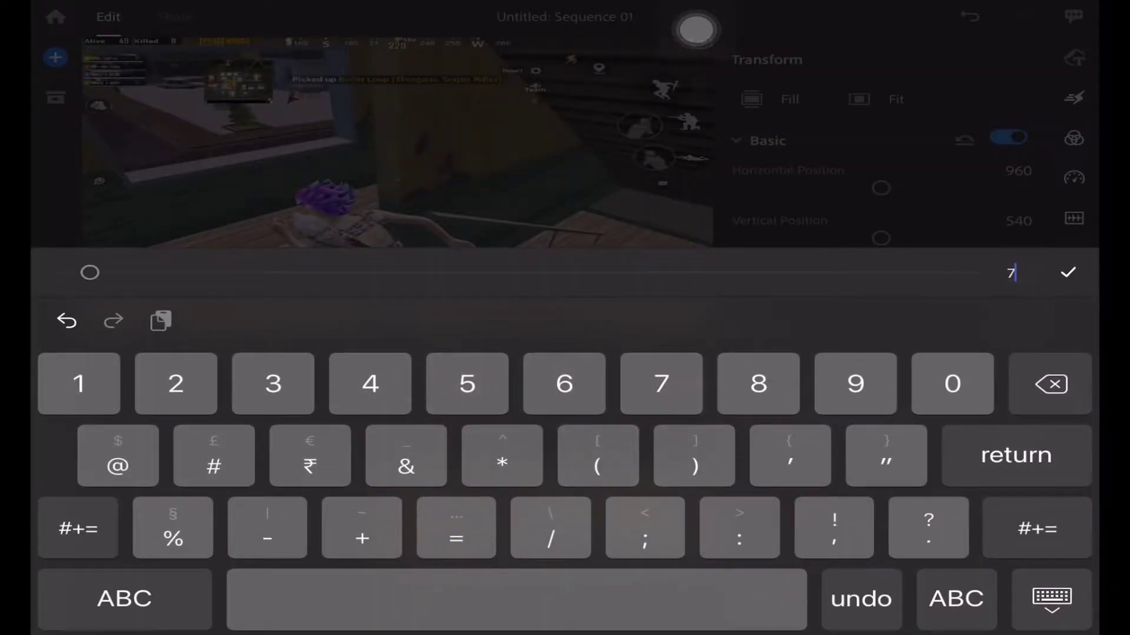
{"action": "type", "text": "5"}
{"action": "left_click", "coordinate": [1067, 272]}
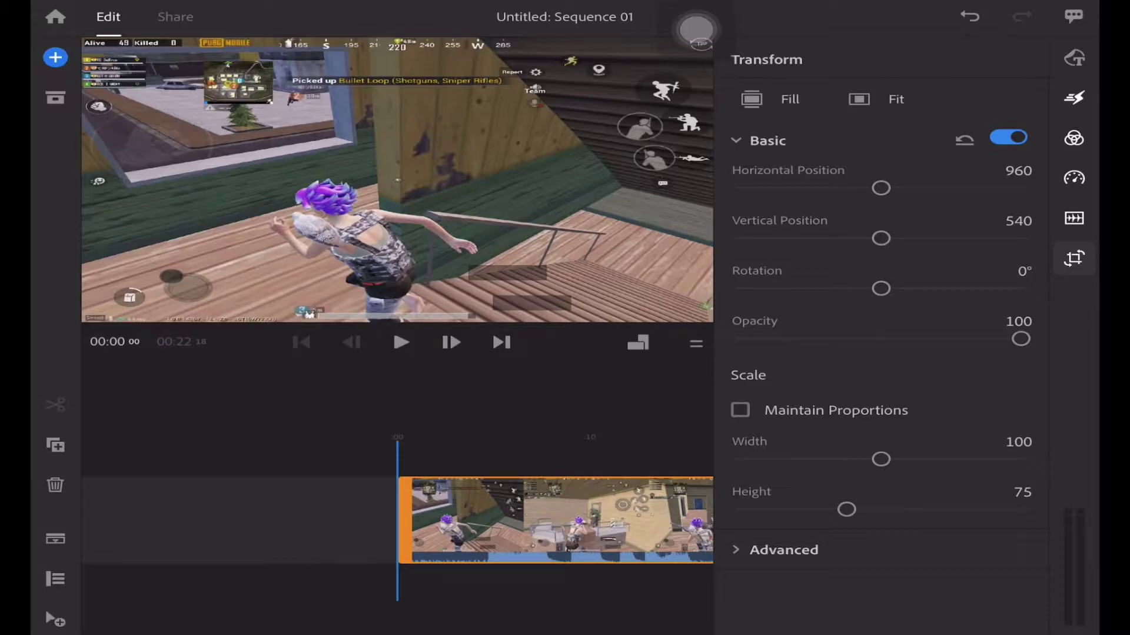
Step: Close the Transform panel and scrub through the clip to preview the widescreen result
{"action": "left_click", "coordinate": [1073, 258]}
{"action": "left_click_drag", "start_coordinate": [647, 517], "coordinate": [428, 518]}
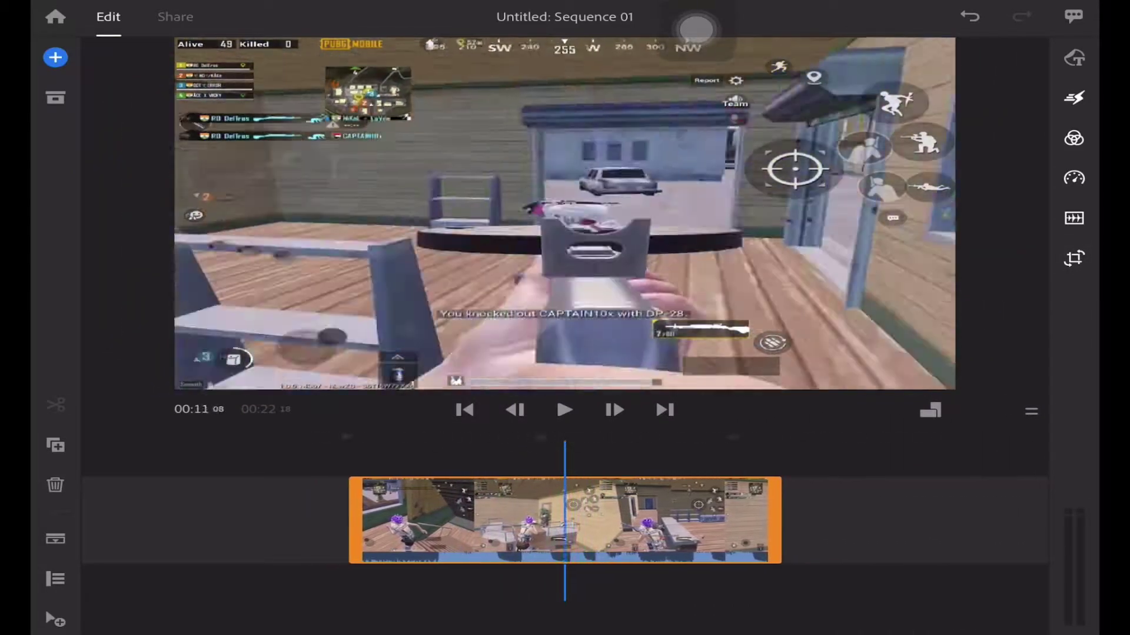
{"action": "mouse_move", "coordinate": [564, 517]}
{"action": "left_mouse_down"}
{"action": "mouse_move", "coordinate": [783, 518]}
{"action": "mouse_move", "coordinate": [533, 518]}
{"action": "mouse_move", "coordinate": [671, 518]}
{"action": "left_mouse_up"}
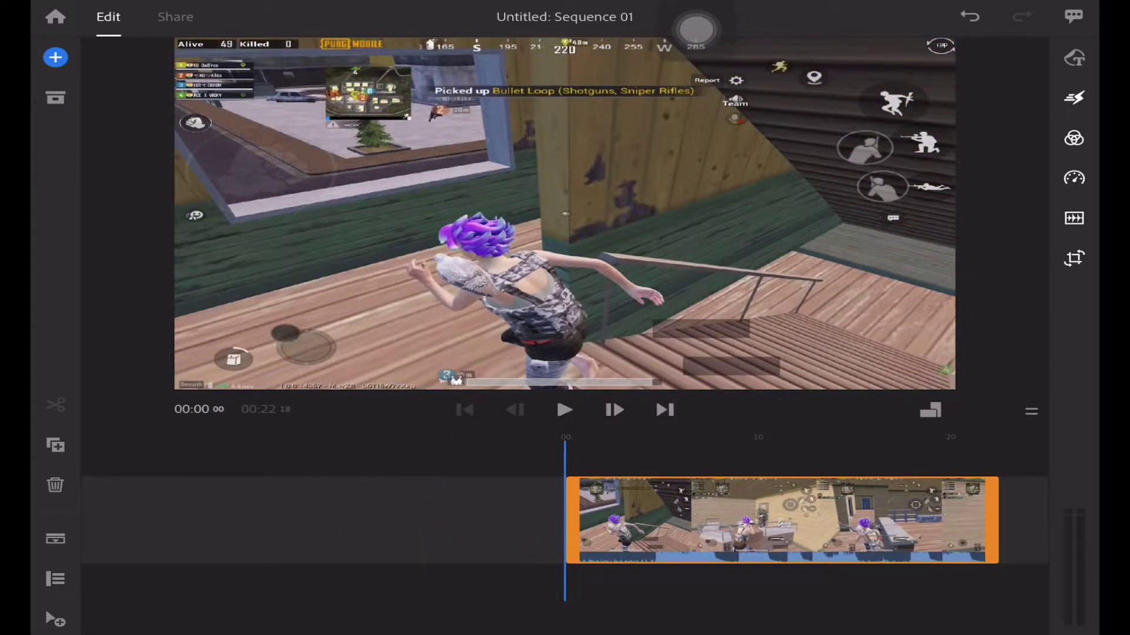
Step: Export the sequence at 1920x1080, 60 fps with the Automatic preset, then go to the home screen
{"action": "left_click", "coordinate": [175, 16]}
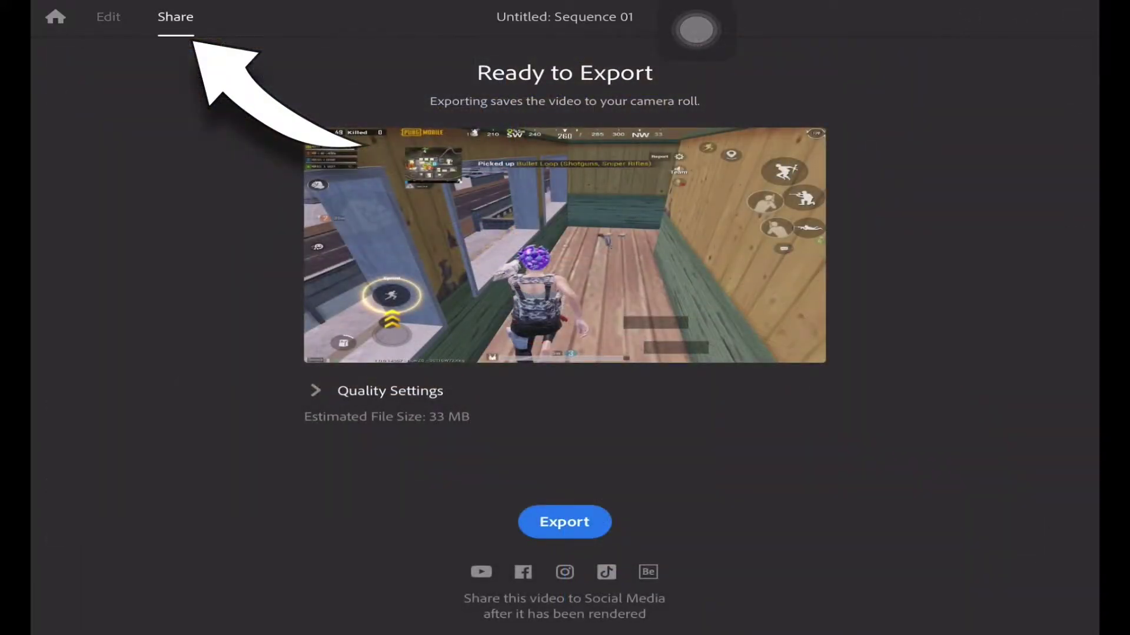
{"action": "left_click", "coordinate": [315, 391]}
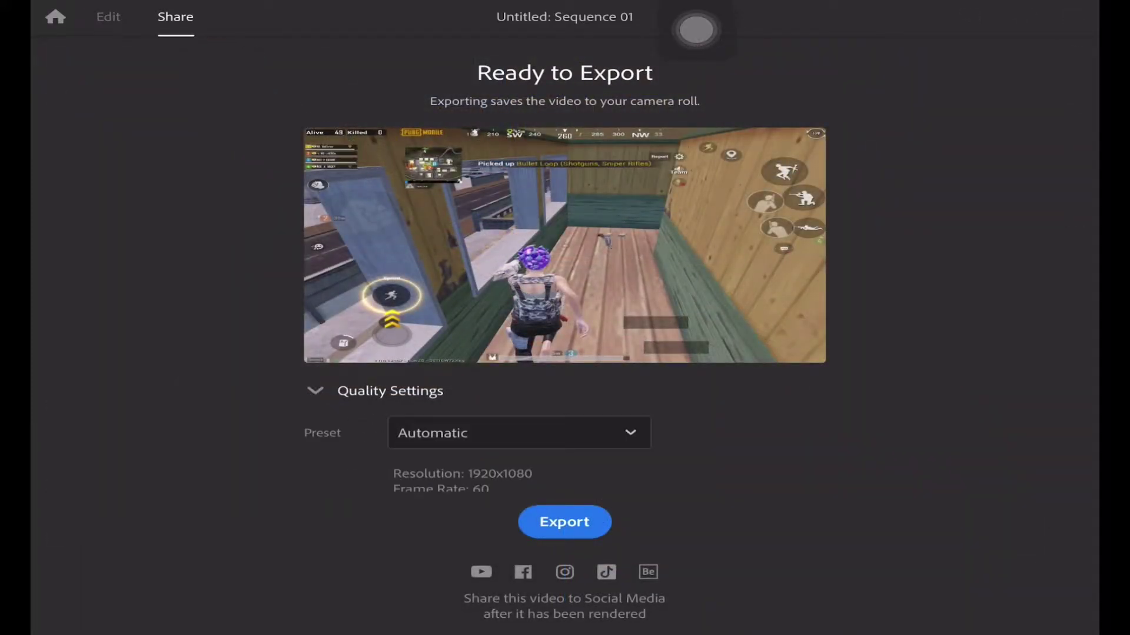
{"action": "left_click", "coordinate": [519, 433]}
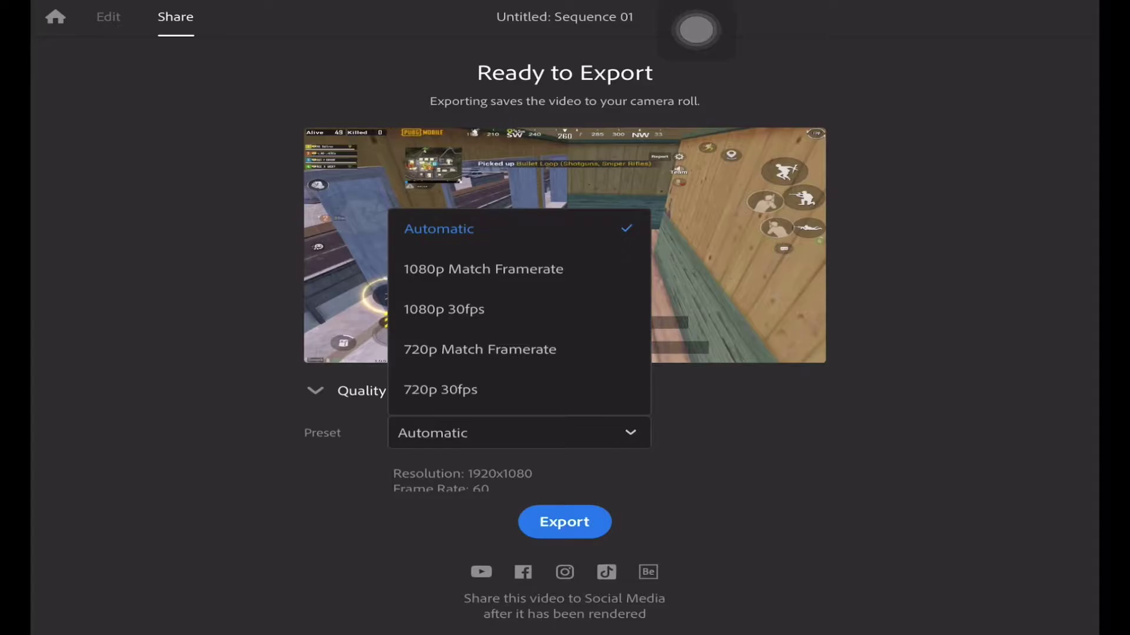
{"action": "left_click", "coordinate": [439, 229]}
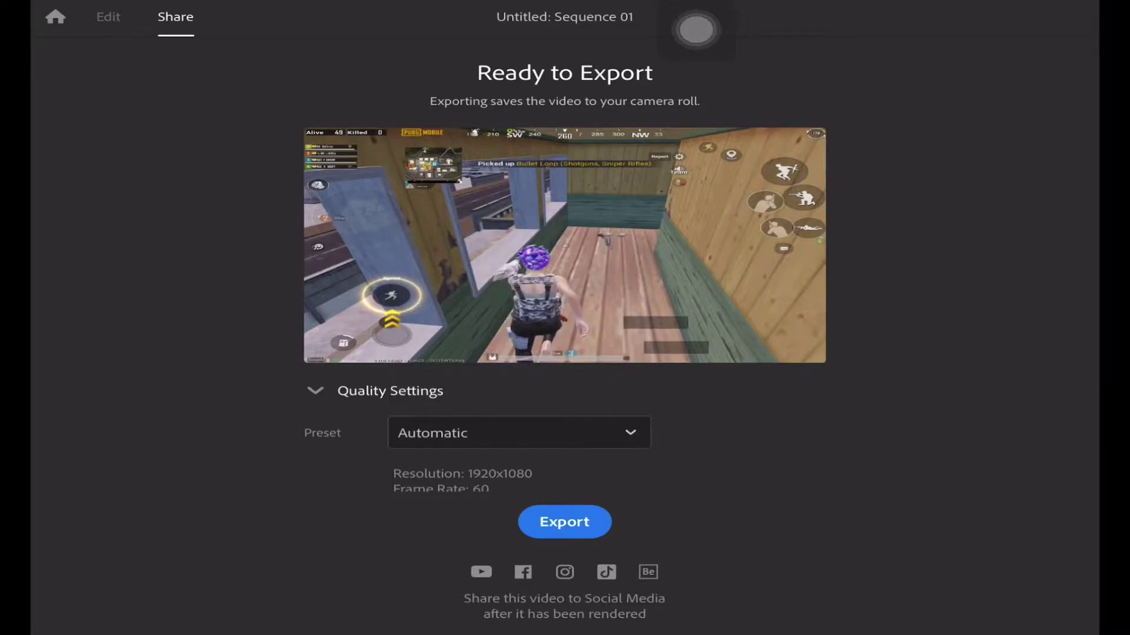
{"action": "scroll", "coordinate": [564, 265], "scroll_direction": "down", "scroll_amount": 3}
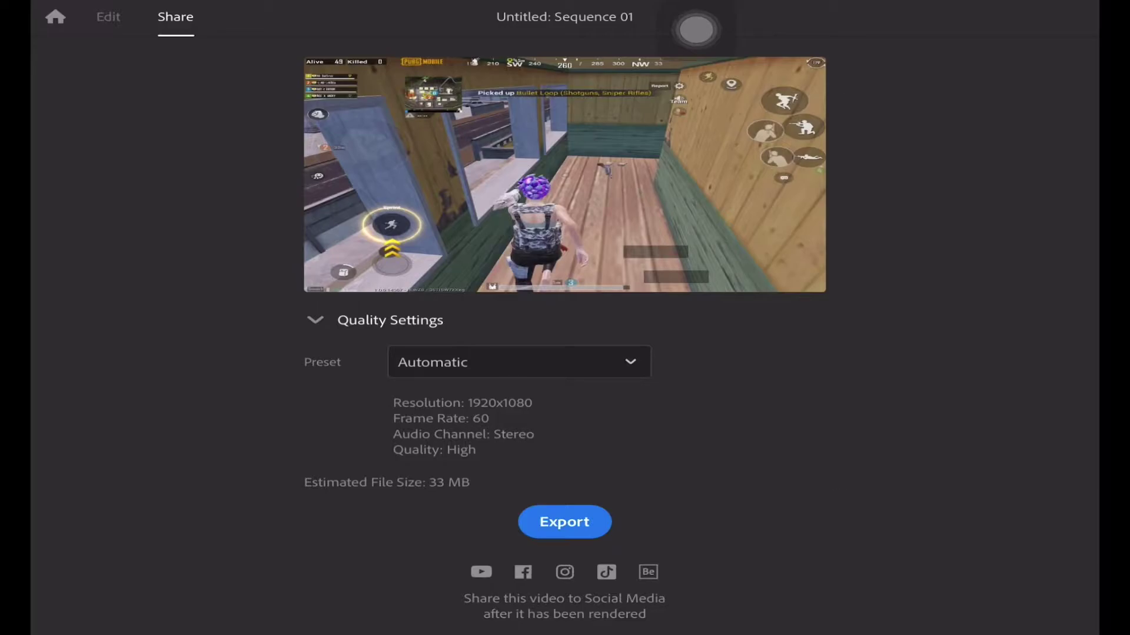
{"action": "left_click", "coordinate": [519, 361]}
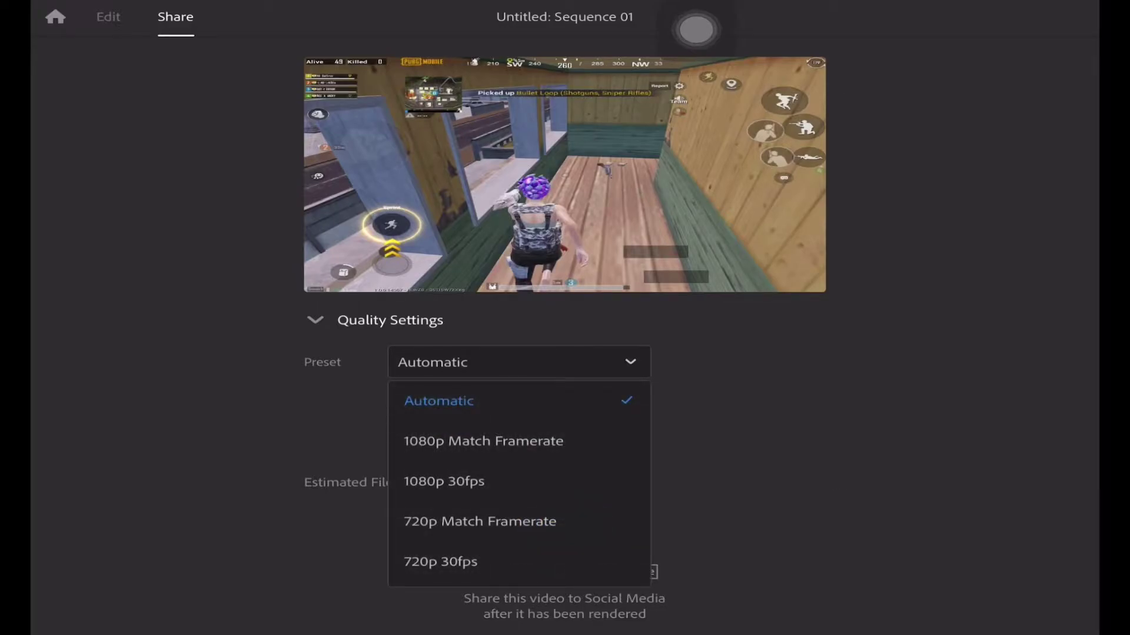
{"action": "left_click", "coordinate": [439, 400]}
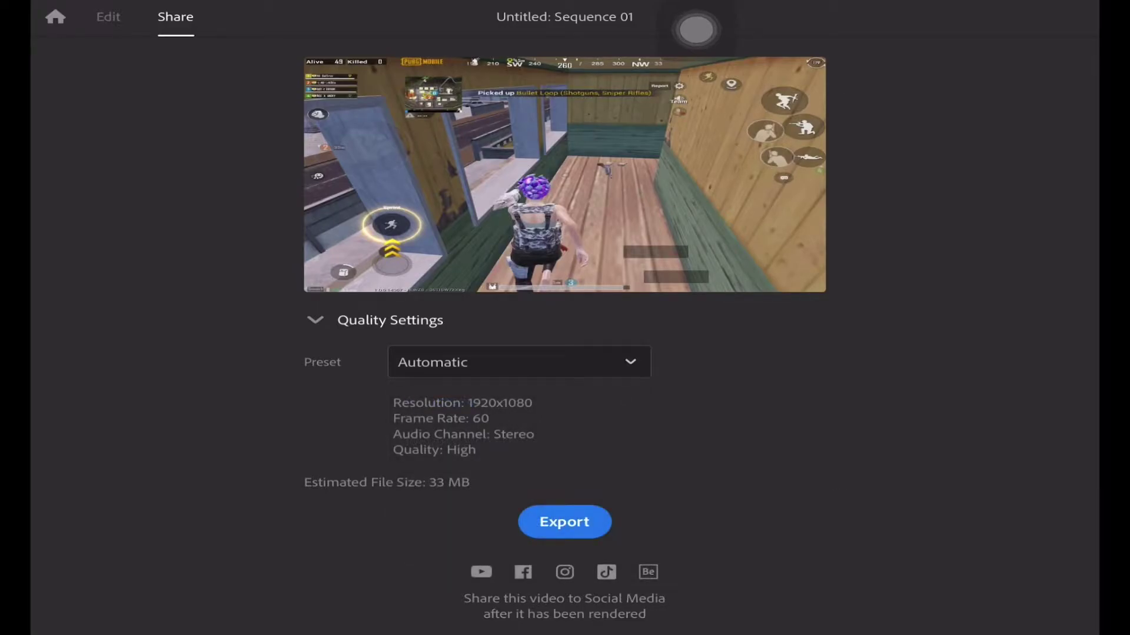
{"action": "left_click", "coordinate": [564, 522]}
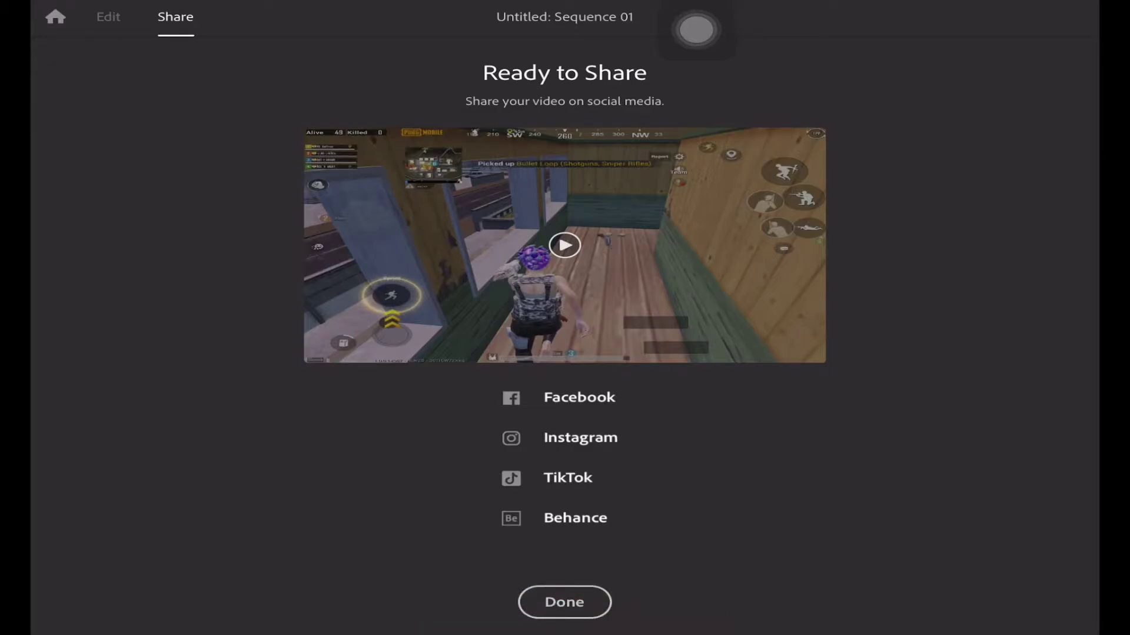
{"action": "left_click", "coordinate": [565, 602]}
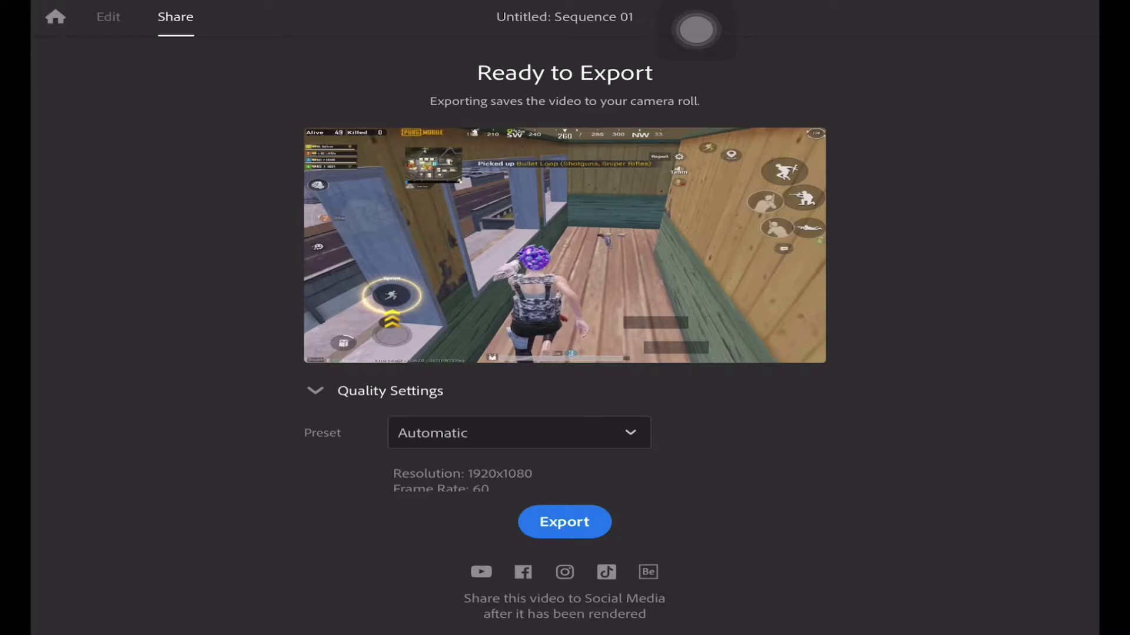
{"action": "key", "text": "super+h"}
Step: Open Photos and play the gameplay videos full-screen, swiping to the next one
{"action": "left_click", "coordinate": [746, 580]}
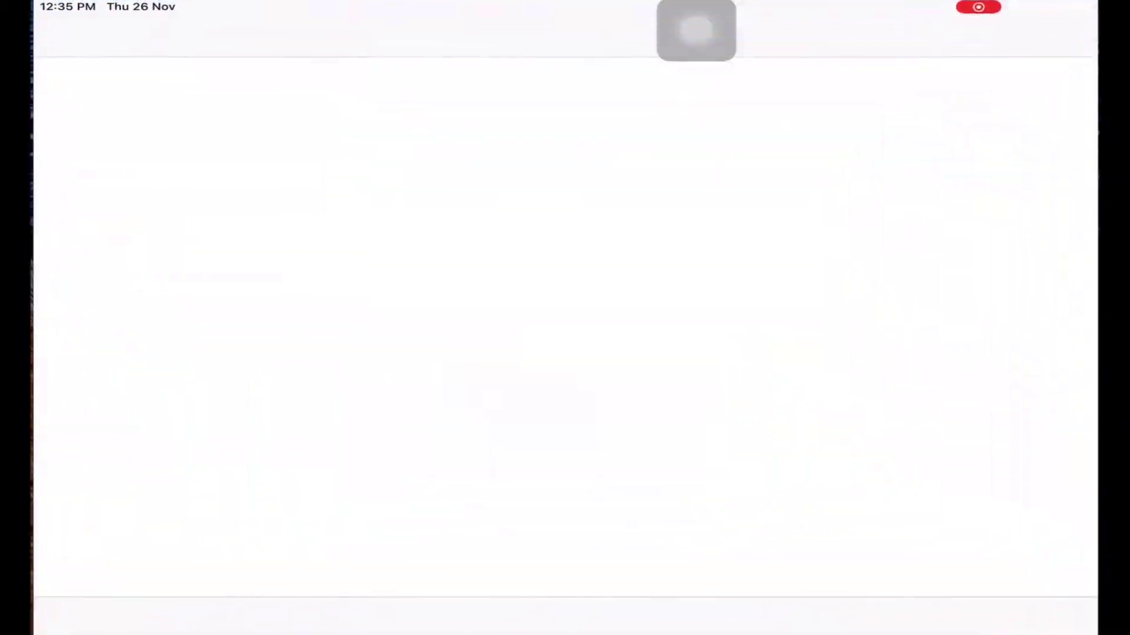
{"action": "left_click", "coordinate": [873, 143]}
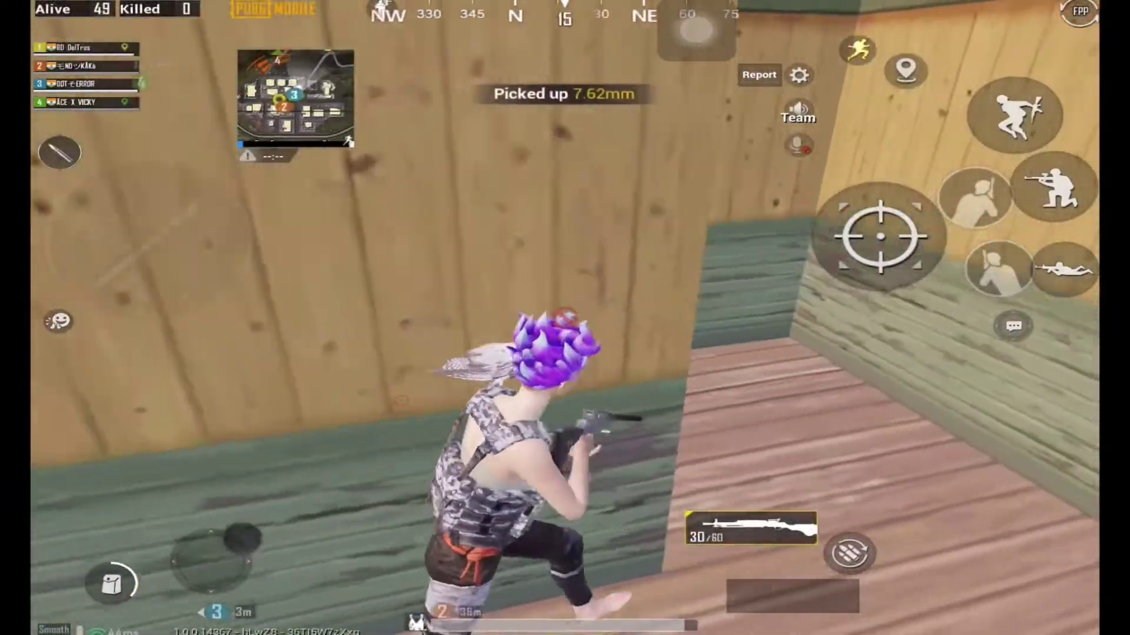
{"action": "left_click_drag", "start_coordinate": [882, 317], "coordinate": [294, 318]}
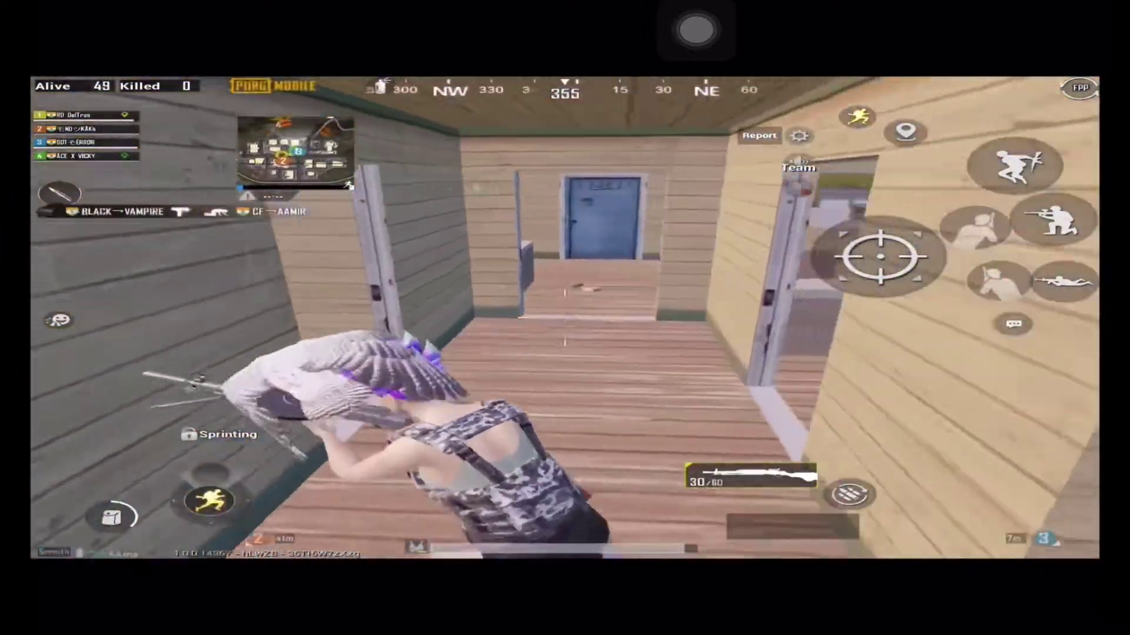
Step: Delete the video dated today, go back to the Library and leave Photos
{"action": "left_click", "coordinate": [565, 317]}
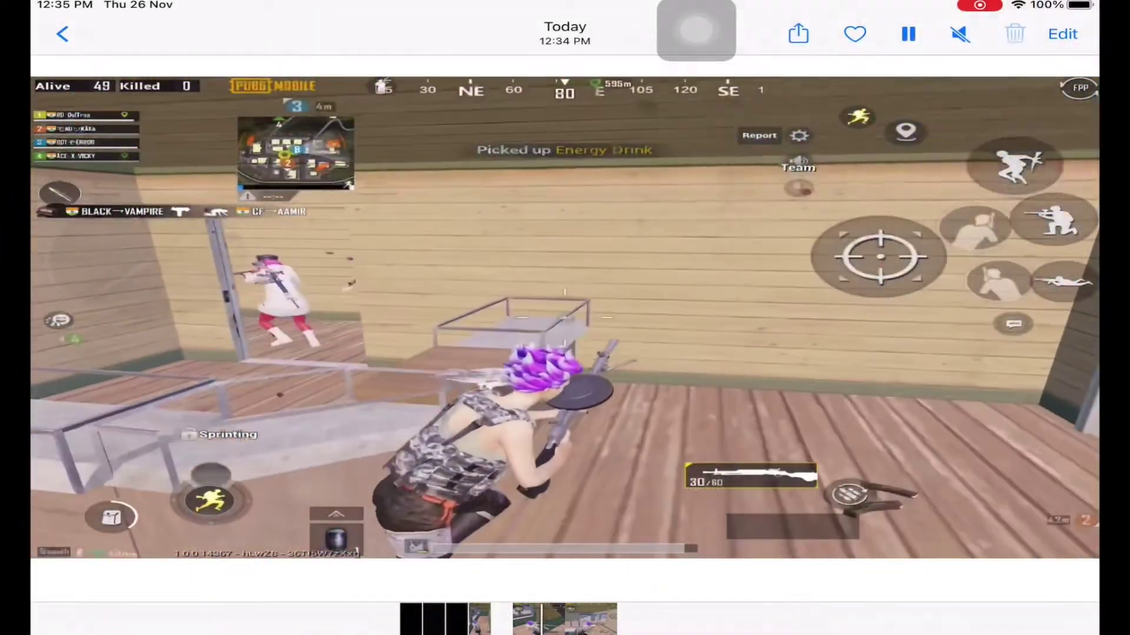
{"action": "left_click", "coordinate": [1014, 33]}
{"action": "left_click", "coordinate": [920, 128]}
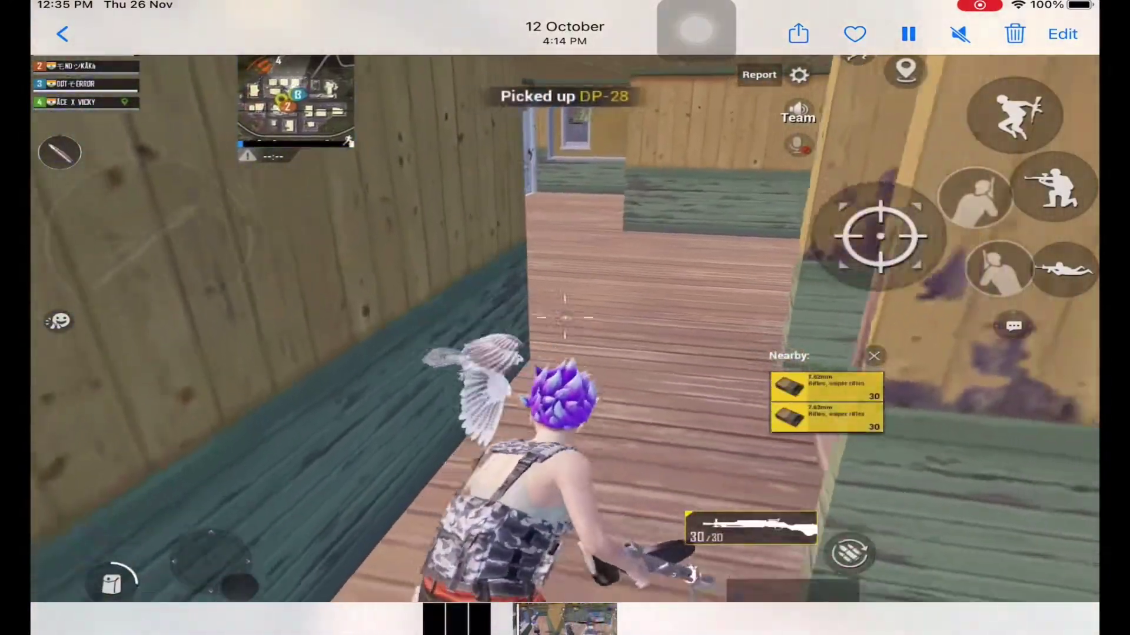
{"action": "left_click", "coordinate": [62, 34]}
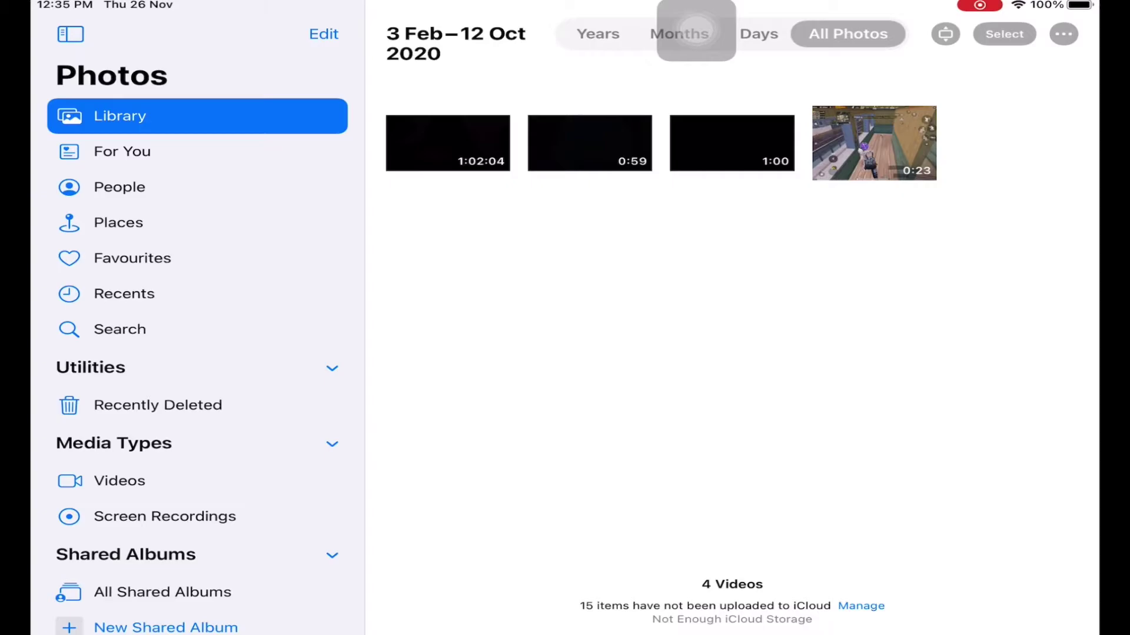
{"action": "left_click", "coordinate": [696, 29]}
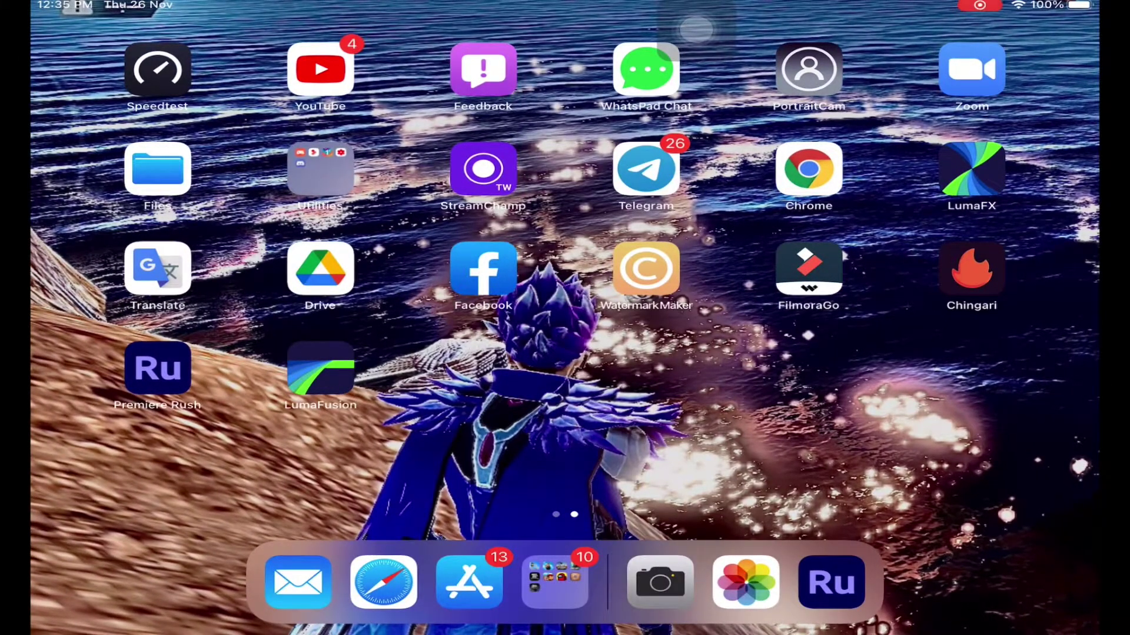
Step: Launch LumaFusion, duplicate My project and open the My project (2) copy
{"action": "left_click", "coordinate": [320, 369]}
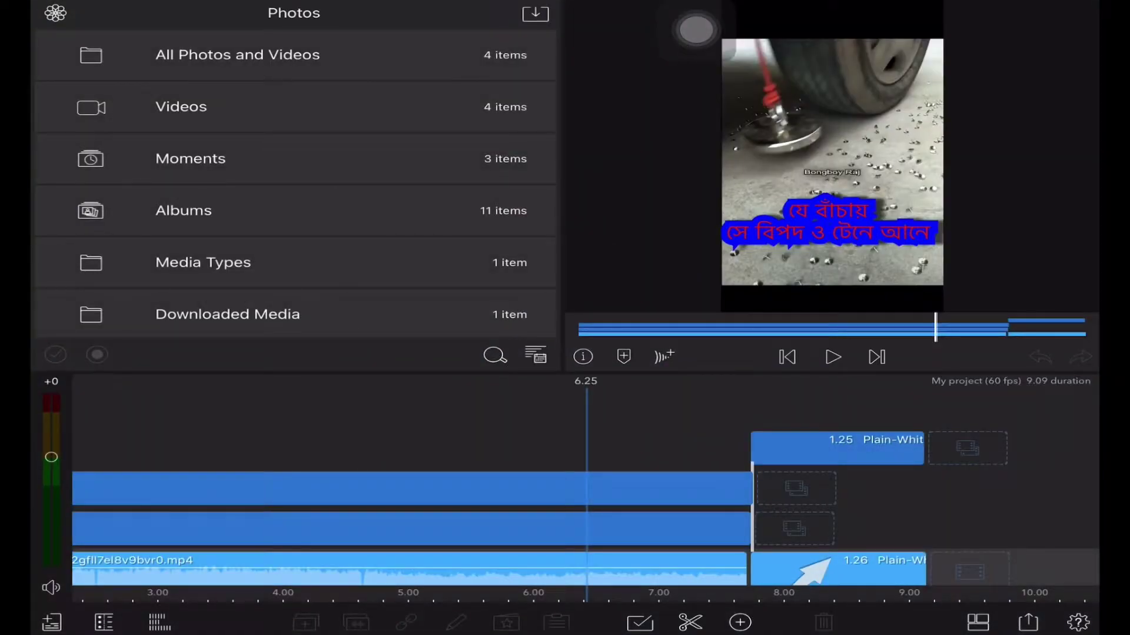
{"action": "left_click", "coordinate": [52, 622]}
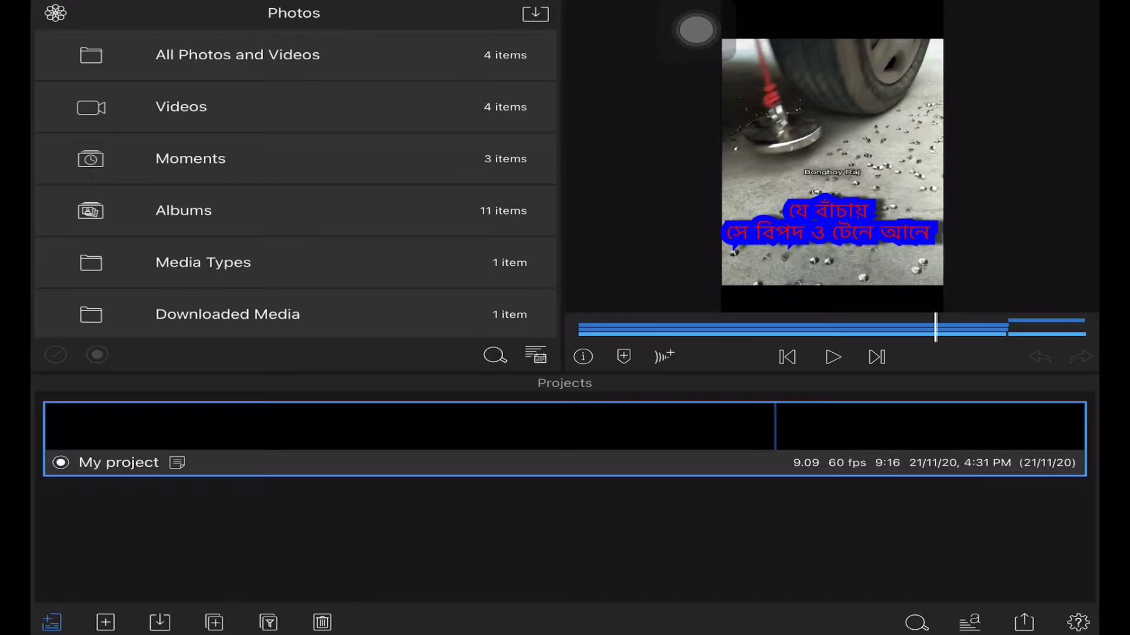
{"action": "left_click", "coordinate": [214, 622]}
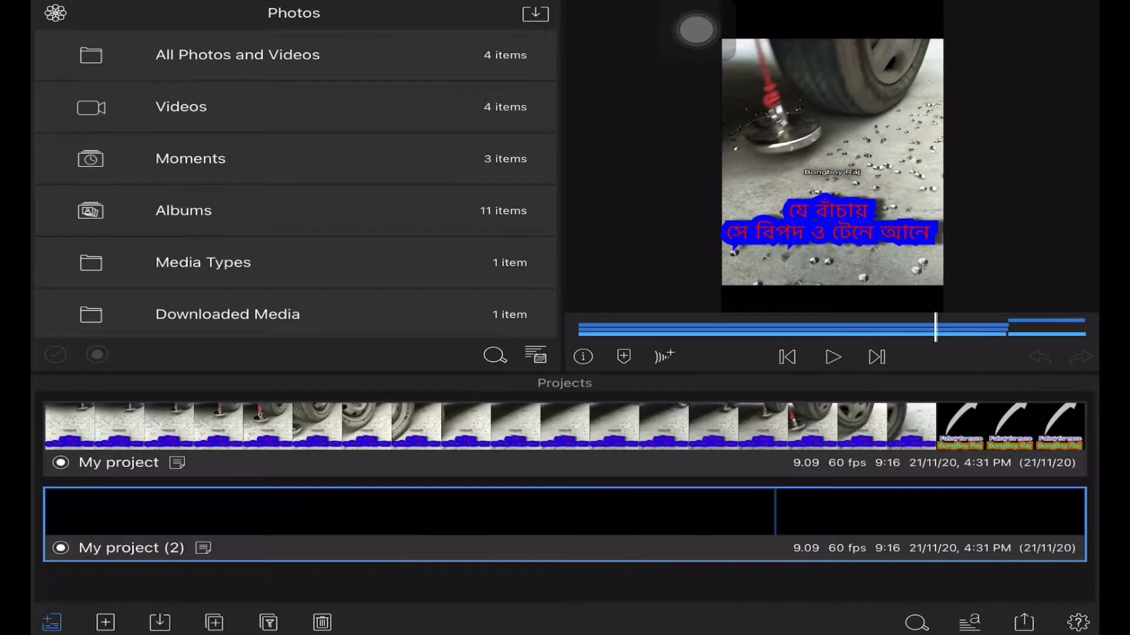
{"action": "left_click", "coordinate": [51, 622]}
{"action": "scroll", "coordinate": [585, 512], "scroll_direction": "right", "scroll_amount": 10}
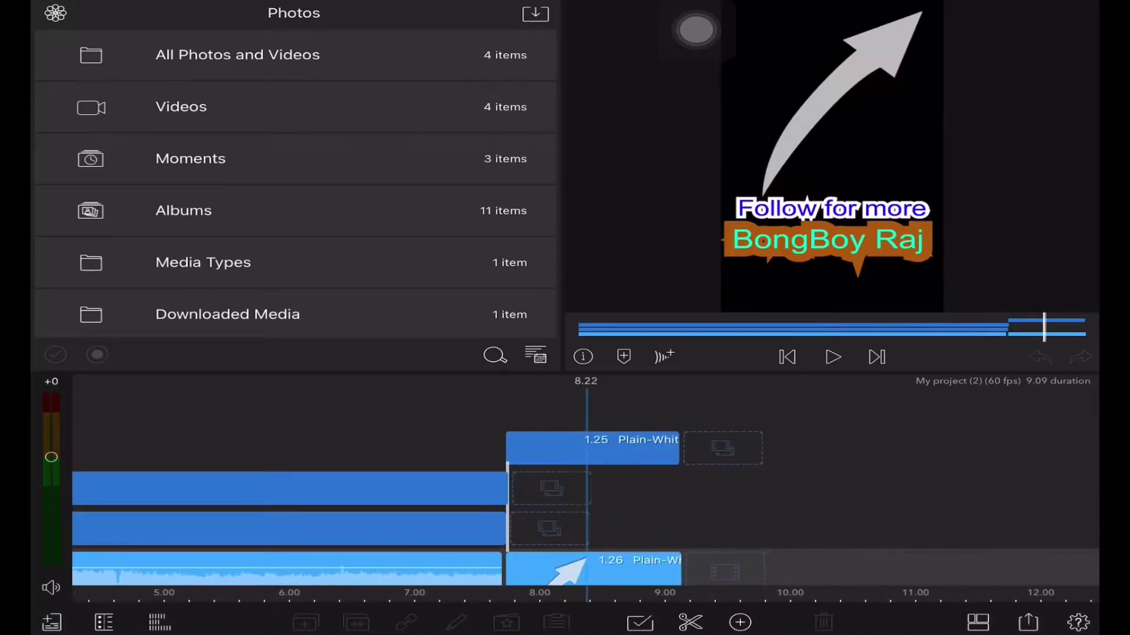
Step: Return to the Projects list and delete My project (2)
{"action": "left_click", "coordinate": [51, 623]}
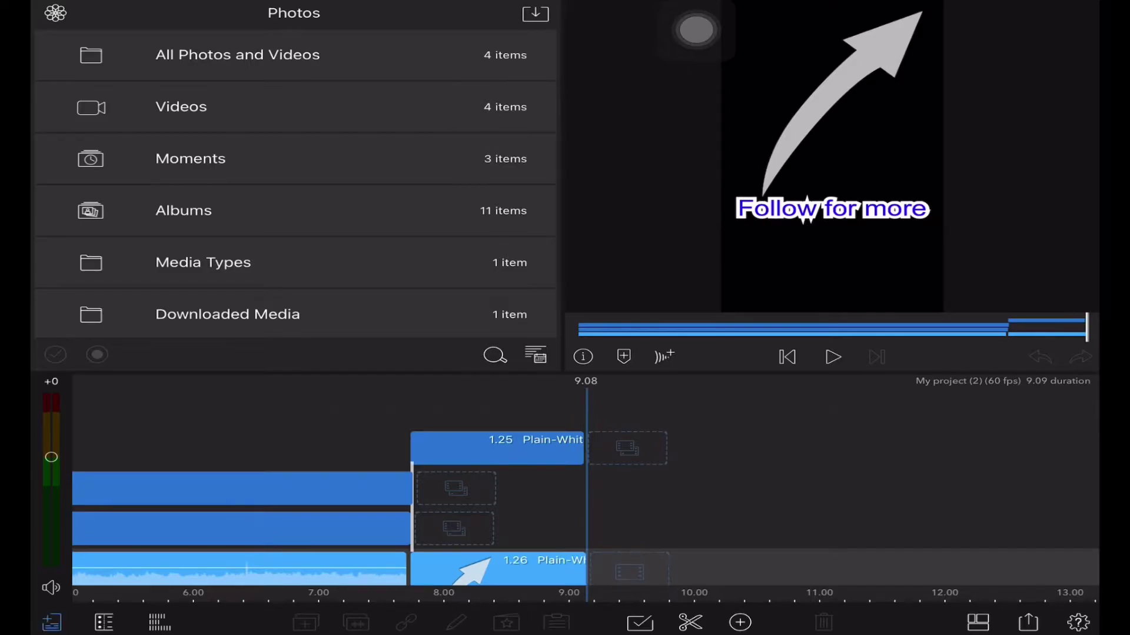
{"action": "left_click", "coordinate": [322, 623]}
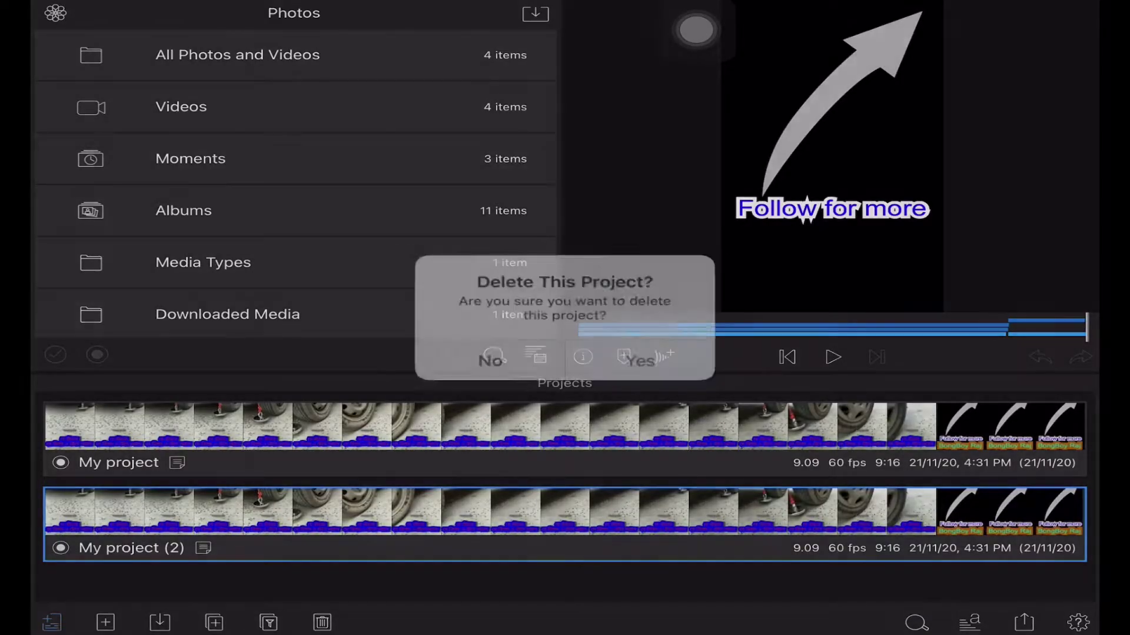
{"action": "left_click", "coordinate": [636, 357]}
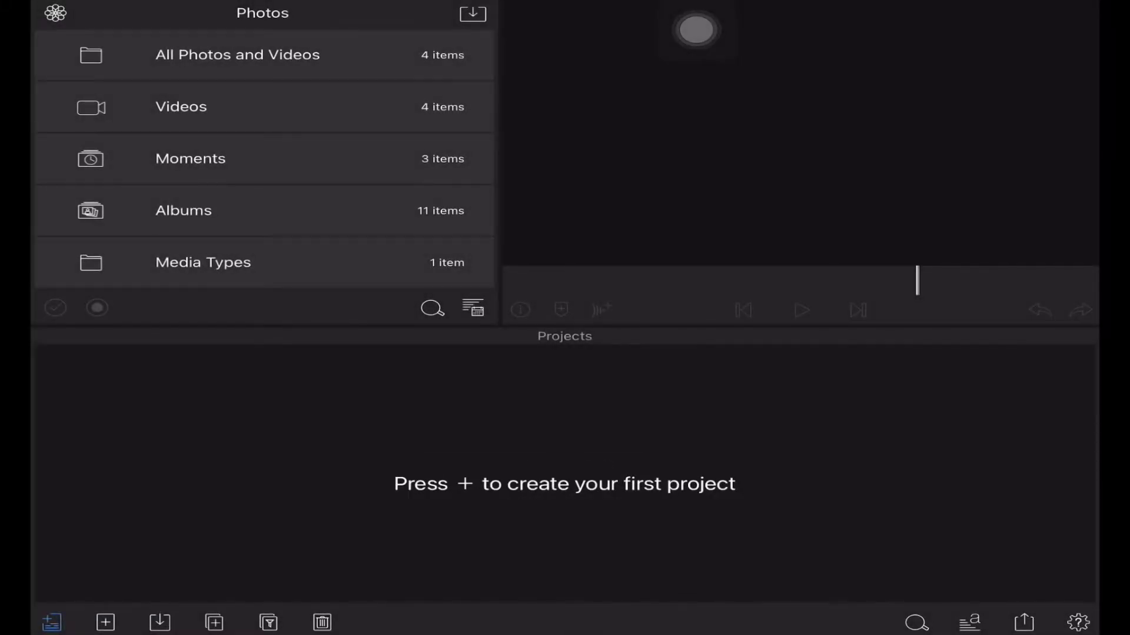
Step: Create a new project with a 120 fps framerate and 16:9 Landscape frame aspect
{"action": "left_click", "coordinate": [105, 623]}
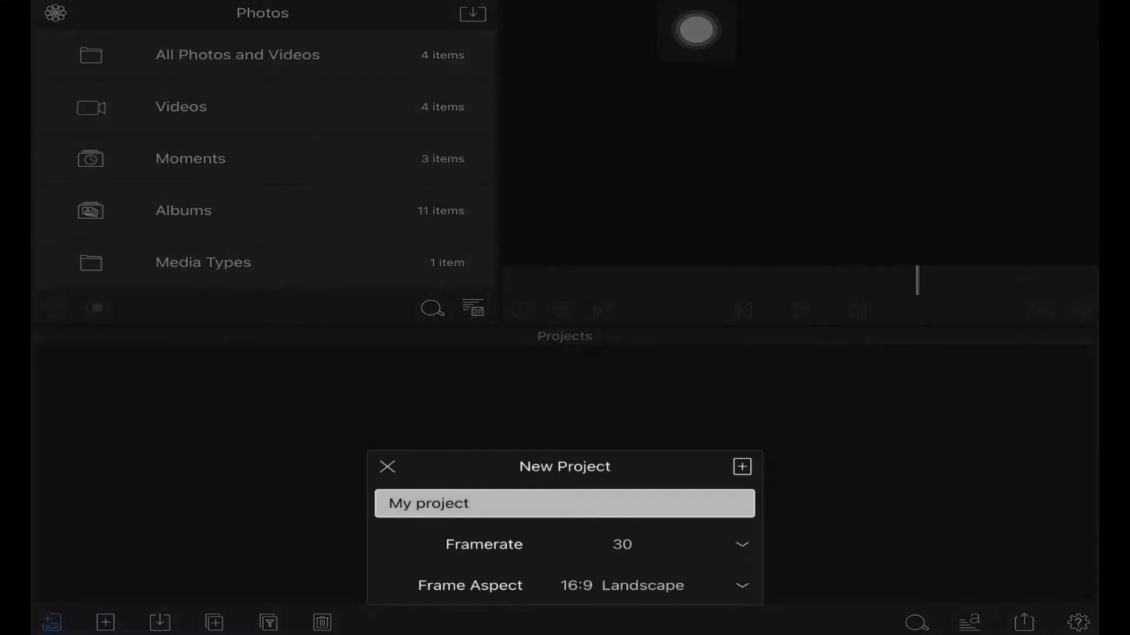
{"action": "left_click", "coordinate": [621, 544]}
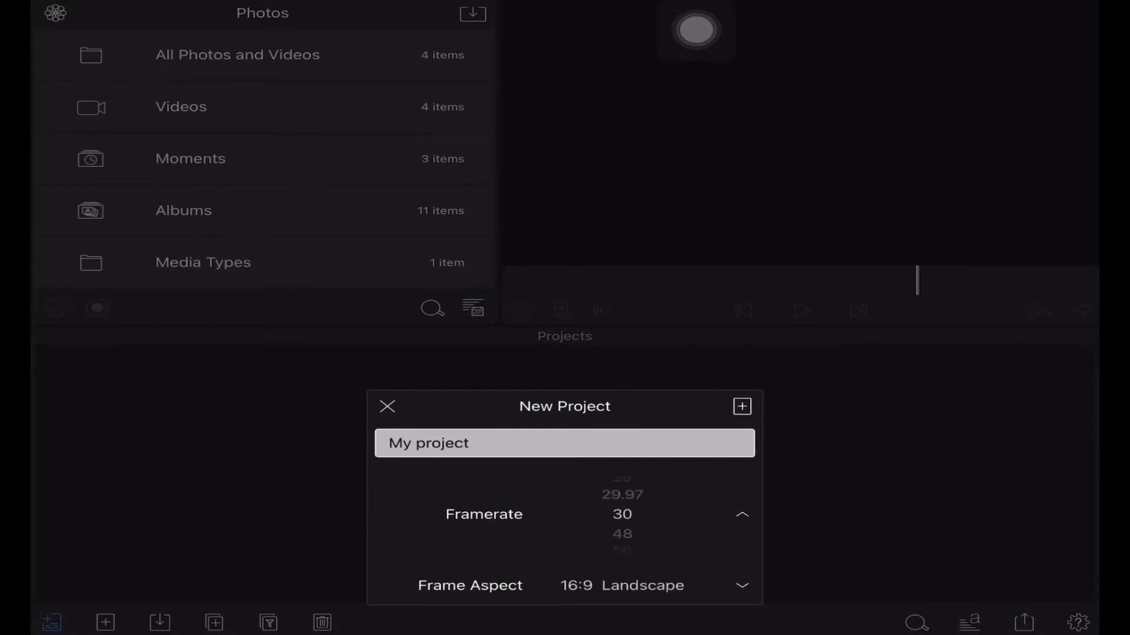
{"action": "mouse_move", "coordinate": [621, 530]}
{"action": "left_mouse_down"}
{"action": "mouse_move", "coordinate": [622, 483]}
{"action": "mouse_move", "coordinate": [622, 580]}
{"action": "left_mouse_up"}
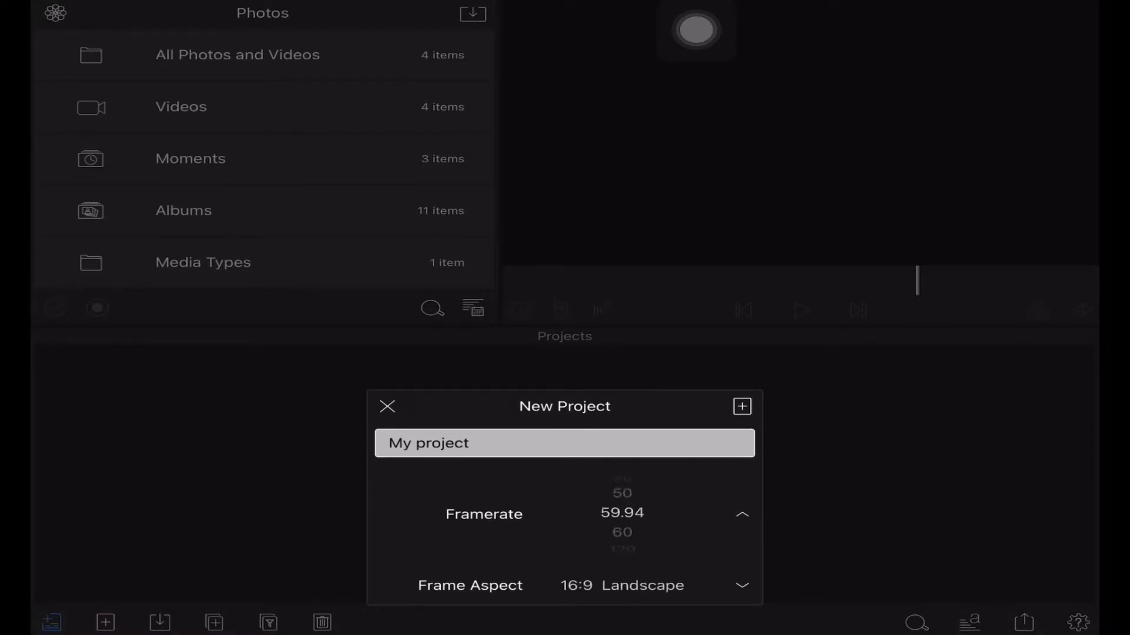
{"action": "left_click_drag", "start_coordinate": [621, 518], "coordinate": [622, 459]}
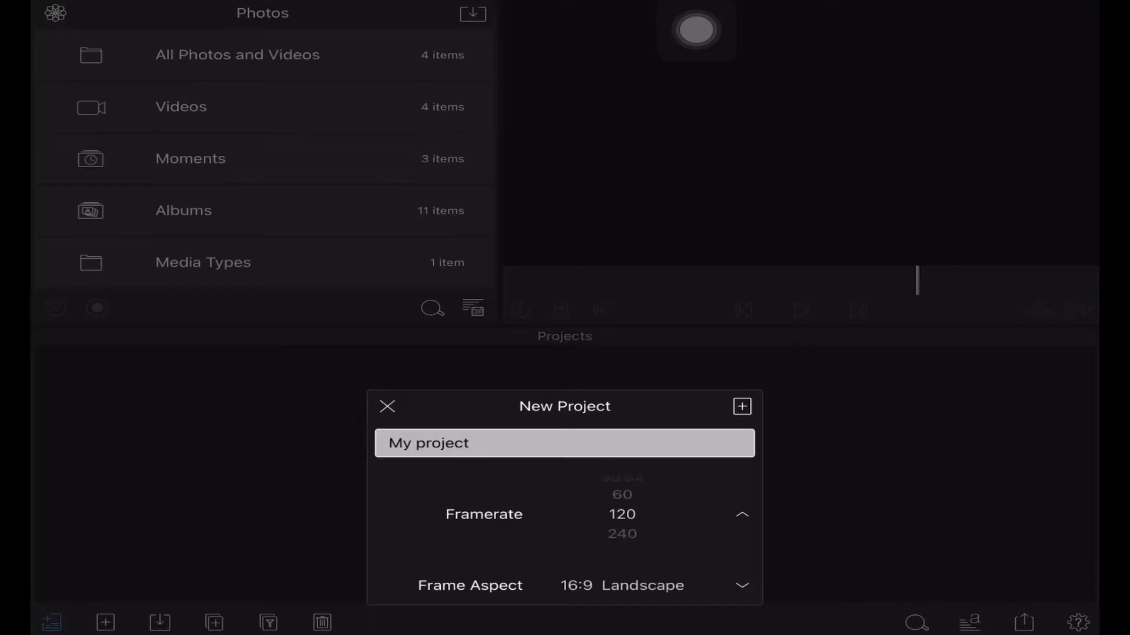
{"action": "left_click", "coordinate": [622, 585]}
{"action": "mouse_move", "coordinate": [622, 577]}
{"action": "left_mouse_down"}
{"action": "mouse_move", "coordinate": [622, 518]}
{"action": "mouse_move", "coordinate": [622, 588]}
{"action": "left_mouse_up"}
{"action": "left_click_drag", "start_coordinate": [622, 530], "coordinate": [621, 588]}
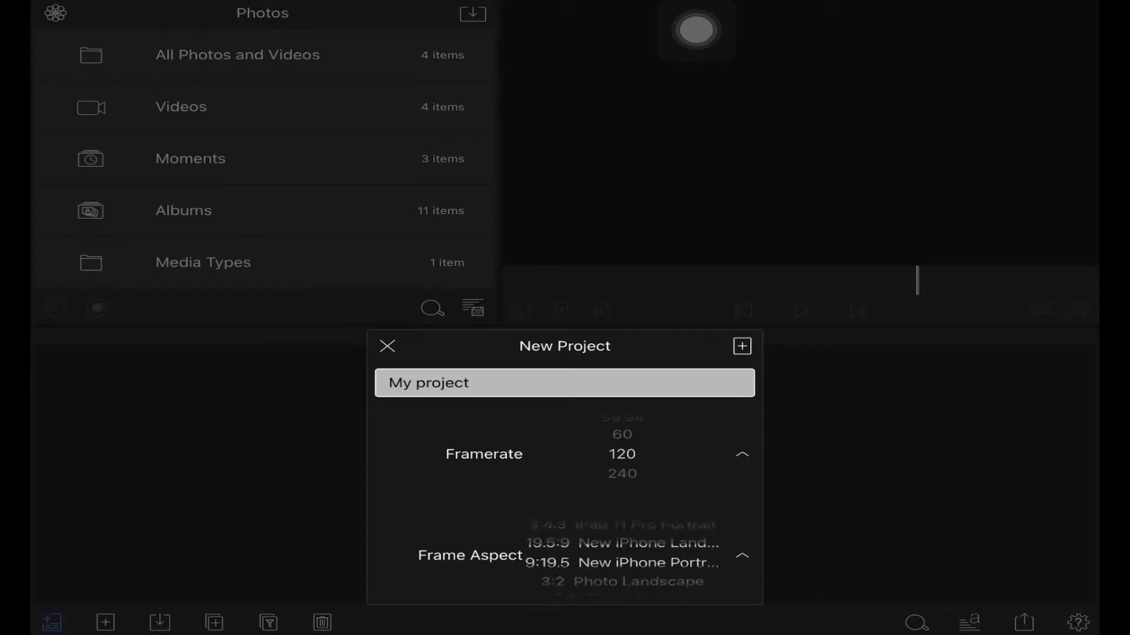
{"action": "mouse_move", "coordinate": [622, 529]}
{"action": "left_mouse_down"}
{"action": "mouse_move", "coordinate": [622, 588]}
{"action": "mouse_move", "coordinate": [621, 555]}
{"action": "mouse_move", "coordinate": [621, 575]}
{"action": "left_mouse_up"}
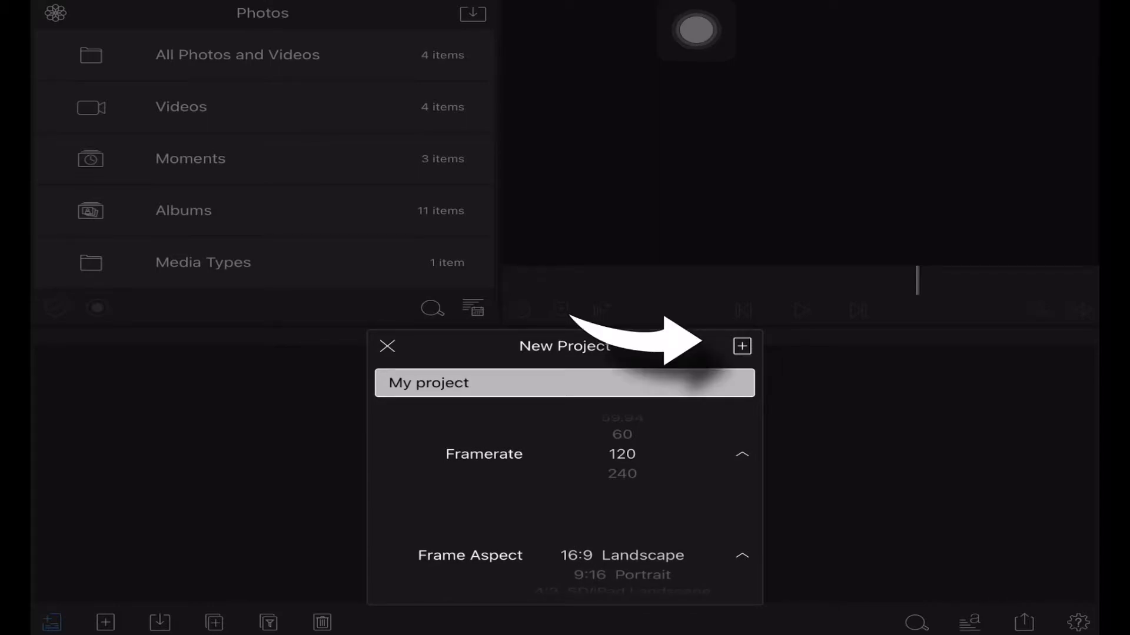
{"action": "left_click", "coordinate": [742, 346]}
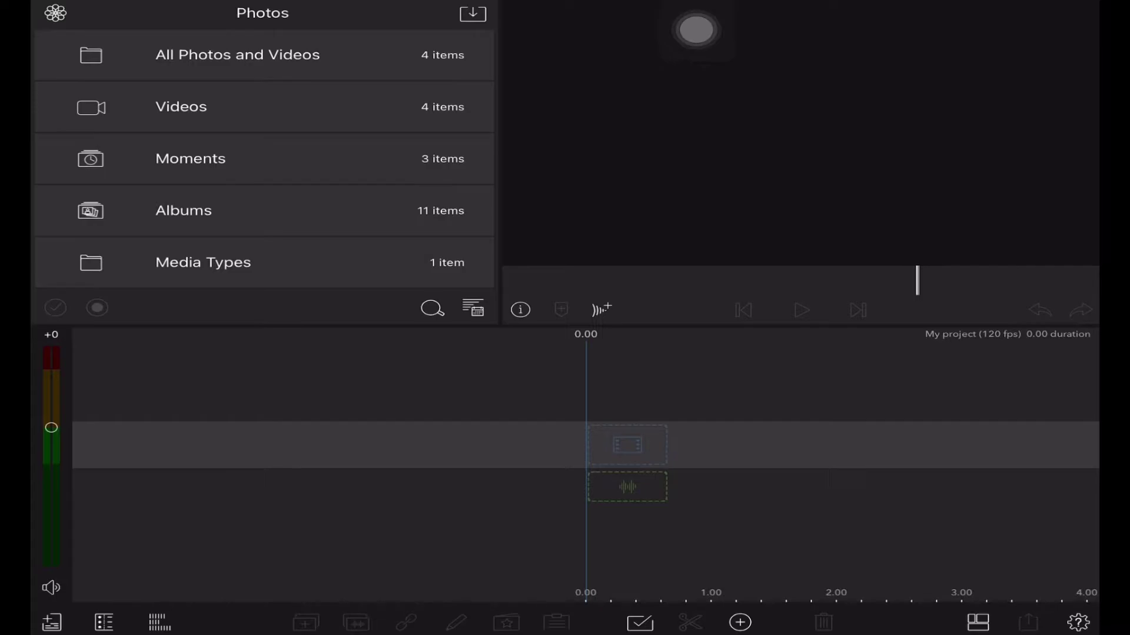
Step: Place the RPReplay gameplay clip from the photo library onto the empty timeline
{"action": "left_click", "coordinate": [237, 54]}
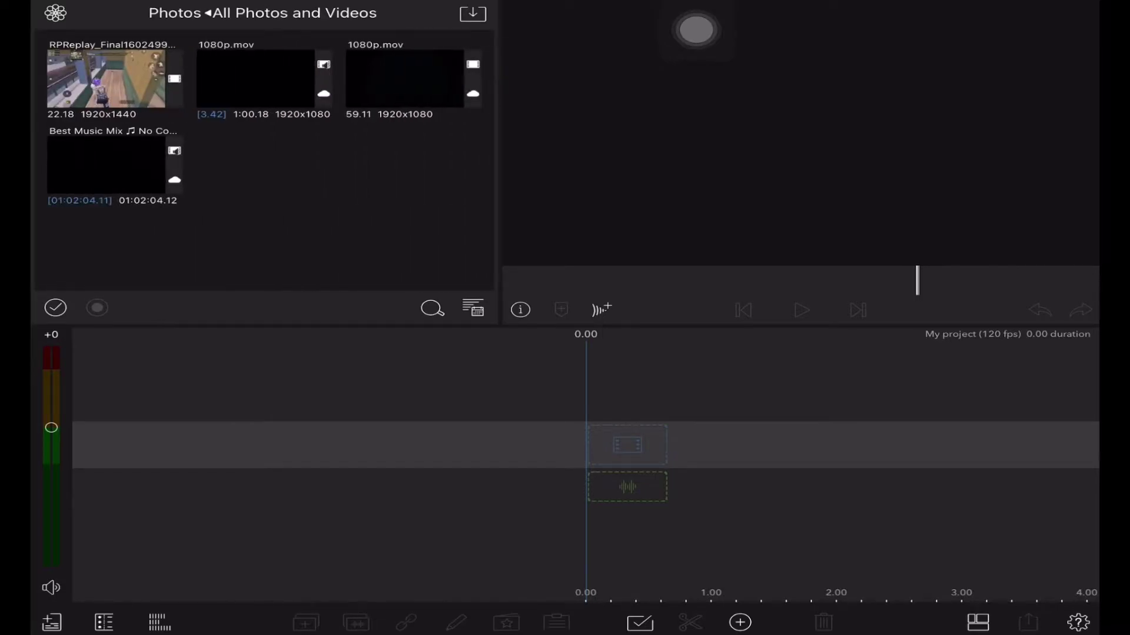
{"action": "left_click", "coordinate": [106, 78]}
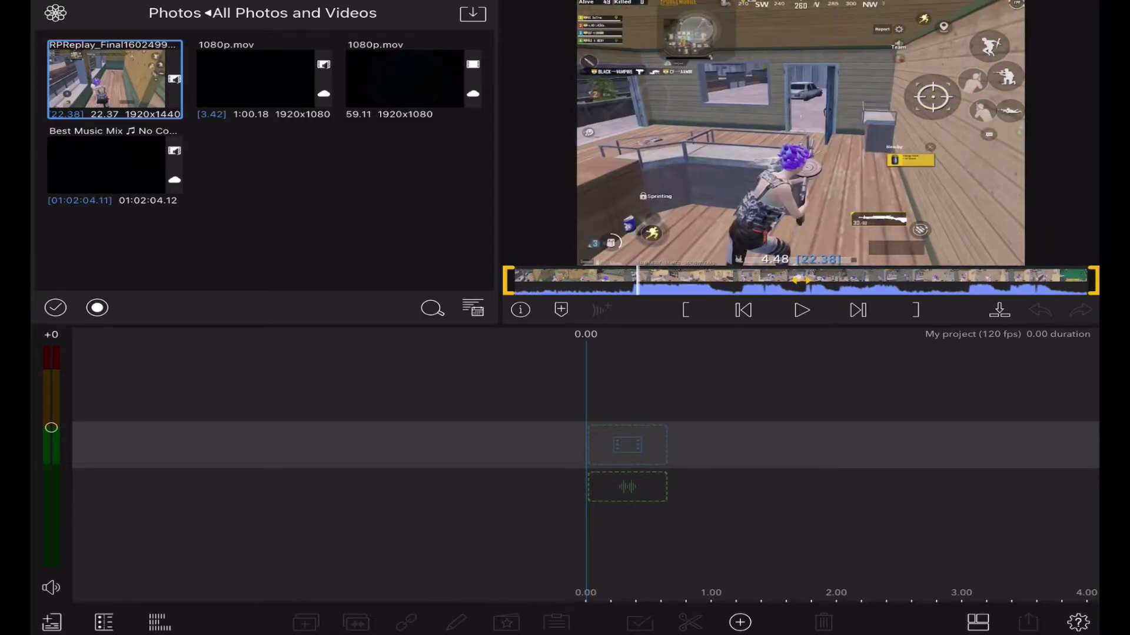
{"action": "left_click", "coordinate": [999, 310]}
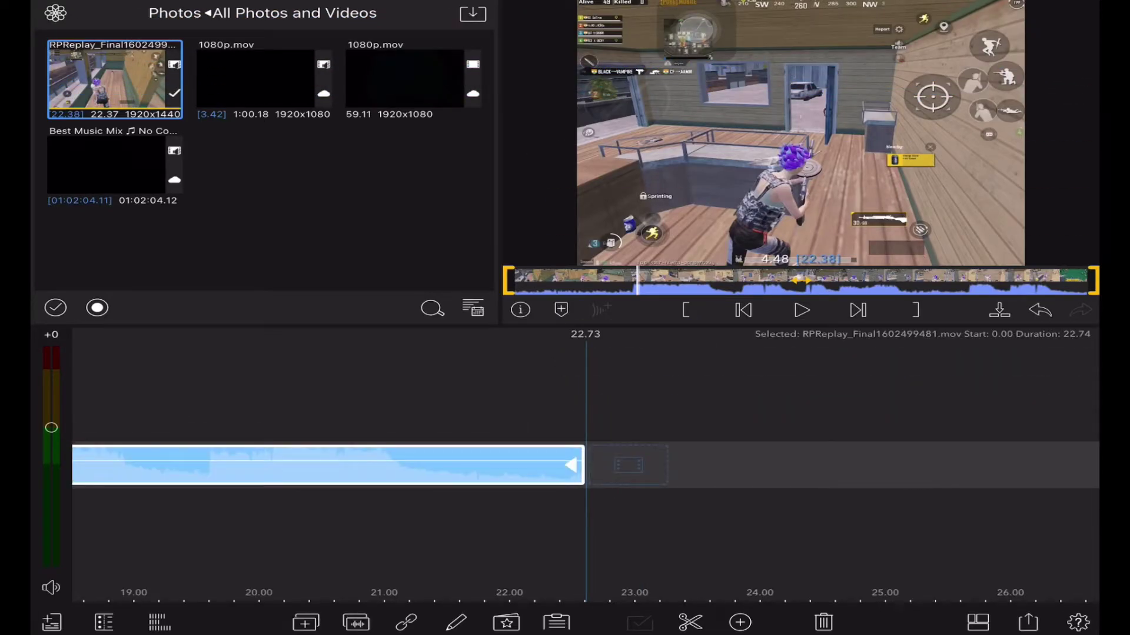
{"action": "left_click_drag", "start_coordinate": [235, 465], "coordinate": [824, 465]}
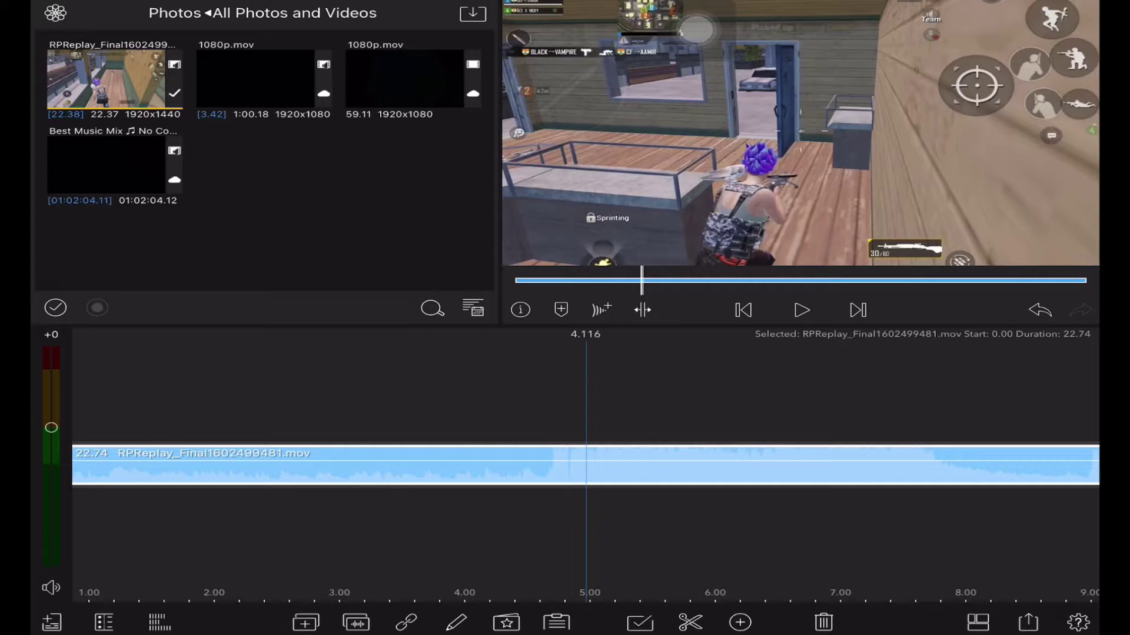
{"action": "key", "text": "Delete"}
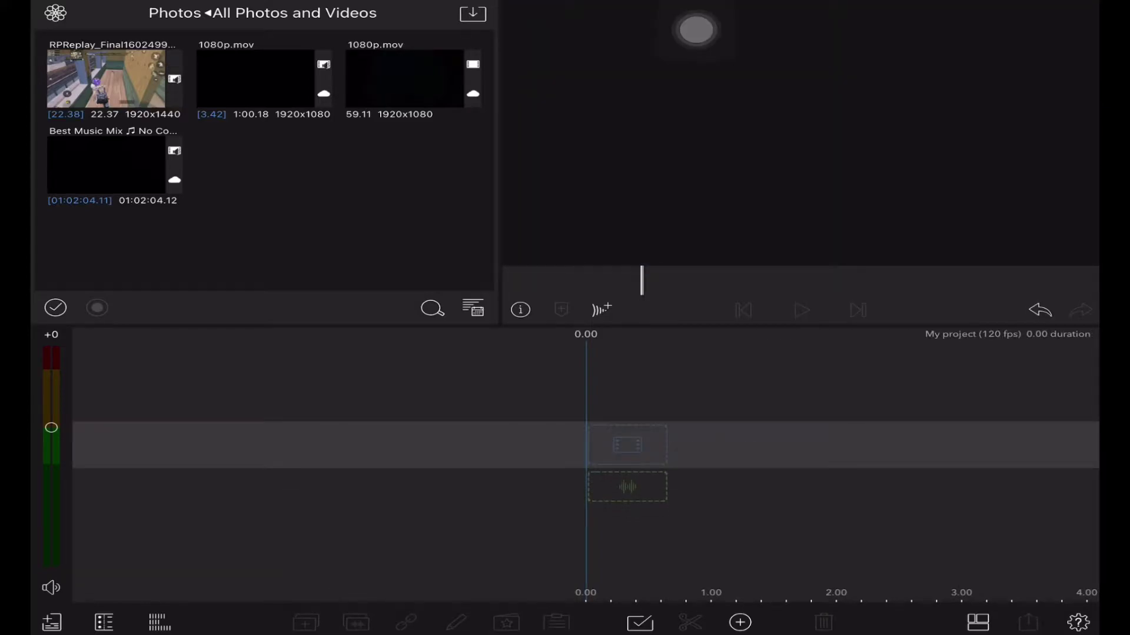
{"action": "left_click_drag", "start_coordinate": [106, 79], "coordinate": [588, 447]}
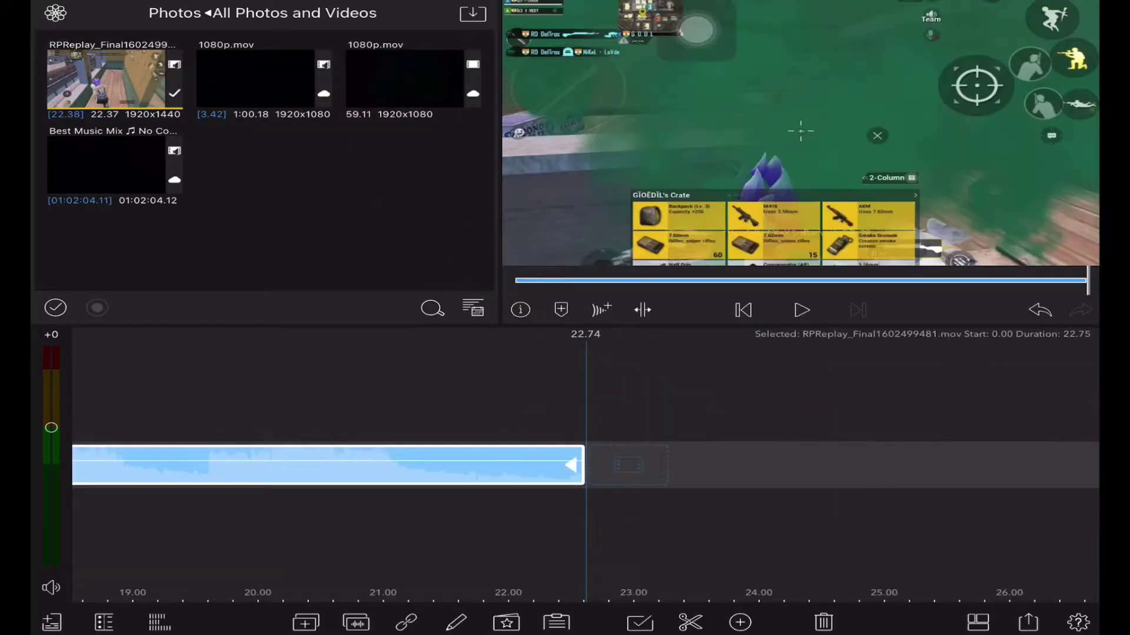
Step: Adjust the timeline view to show the full 22.75-second clip, then deselect it
{"action": "scroll", "coordinate": [585, 465], "scroll_direction": "left", "scroll_amount": 20}
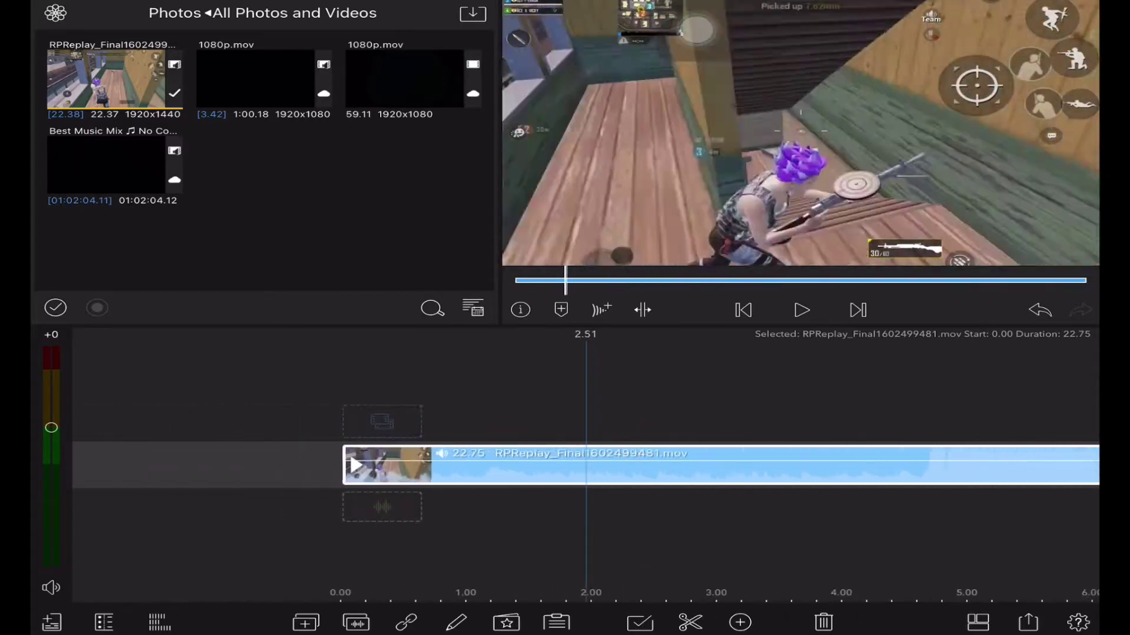
{"action": "scroll", "coordinate": [586, 465], "scroll_direction": "down", "scroll_amount": 5}
{"action": "scroll", "coordinate": [585, 465], "scroll_direction": "down", "scroll_amount": 5}
{"action": "scroll", "coordinate": [585, 465], "scroll_direction": "down", "scroll_amount": 5}
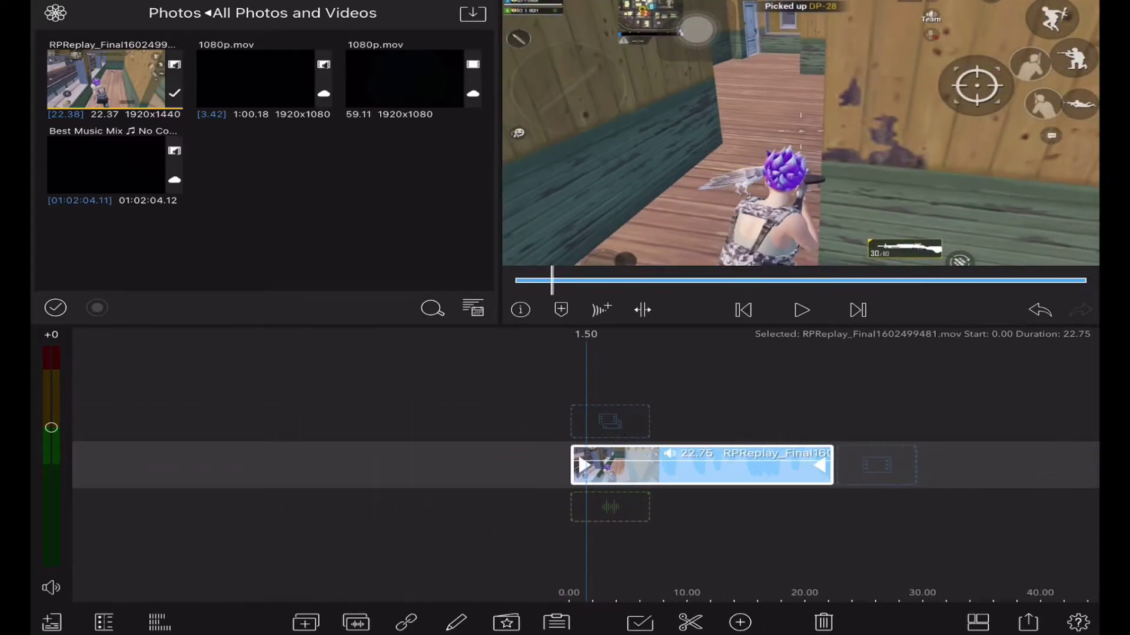
{"action": "scroll", "coordinate": [586, 465], "scroll_direction": "down", "scroll_amount": 5}
{"action": "scroll", "coordinate": [586, 464], "scroll_direction": "left", "scroll_amount": 2}
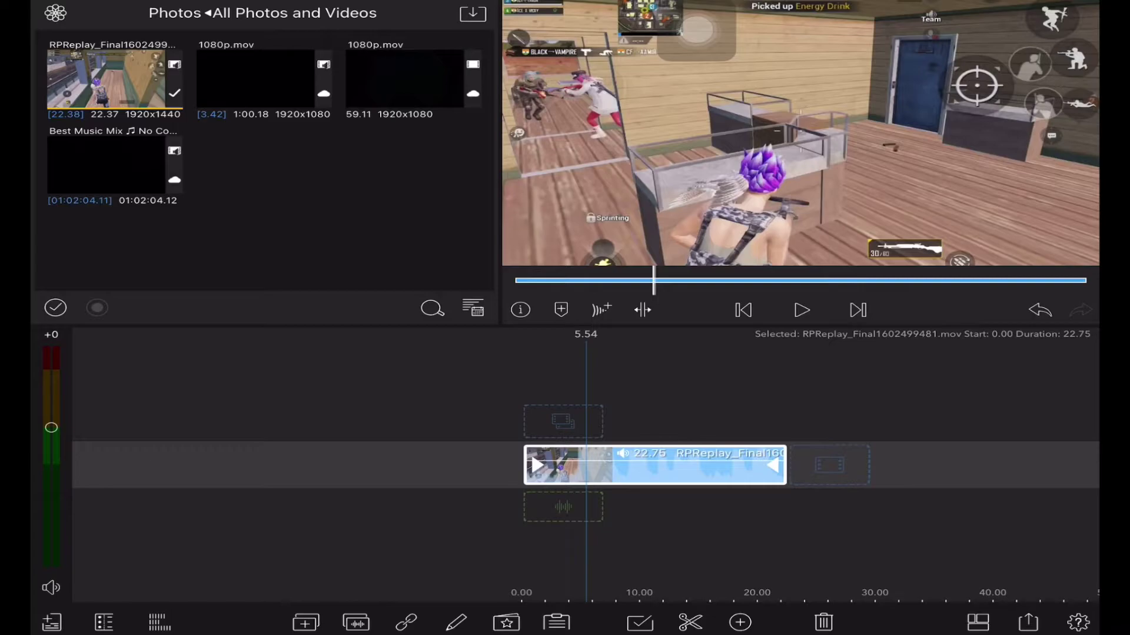
{"action": "key", "text": "Escape"}
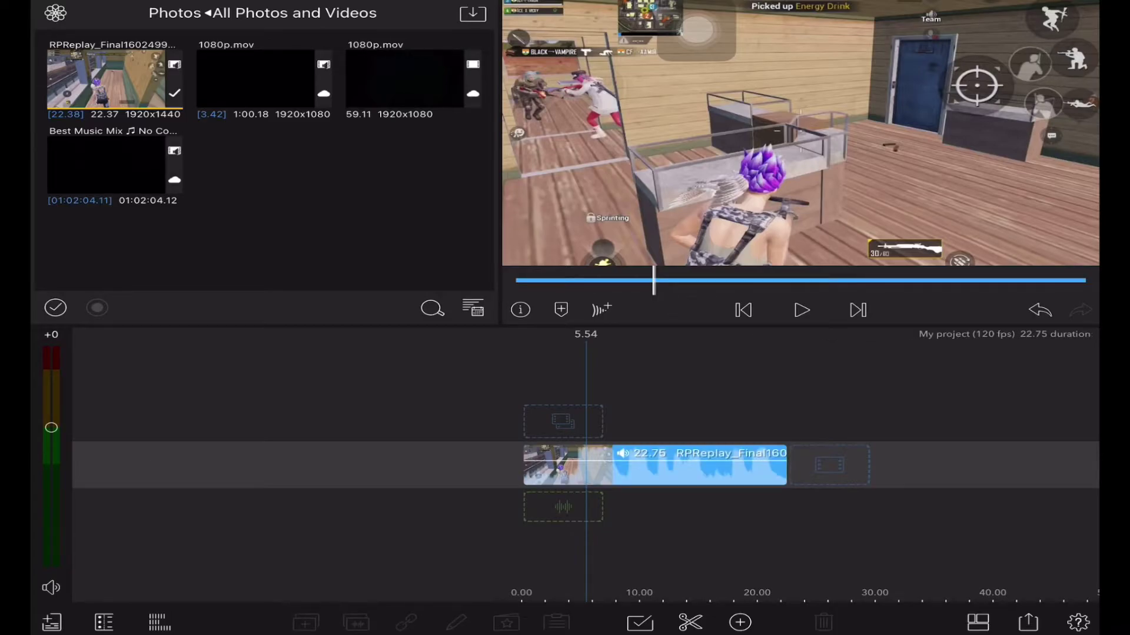
Step: Shrink the gameplay clip's Size Y to 75 in Frame & Fit, keeping Size X at 100
{"action": "double_click", "coordinate": [700, 467]}
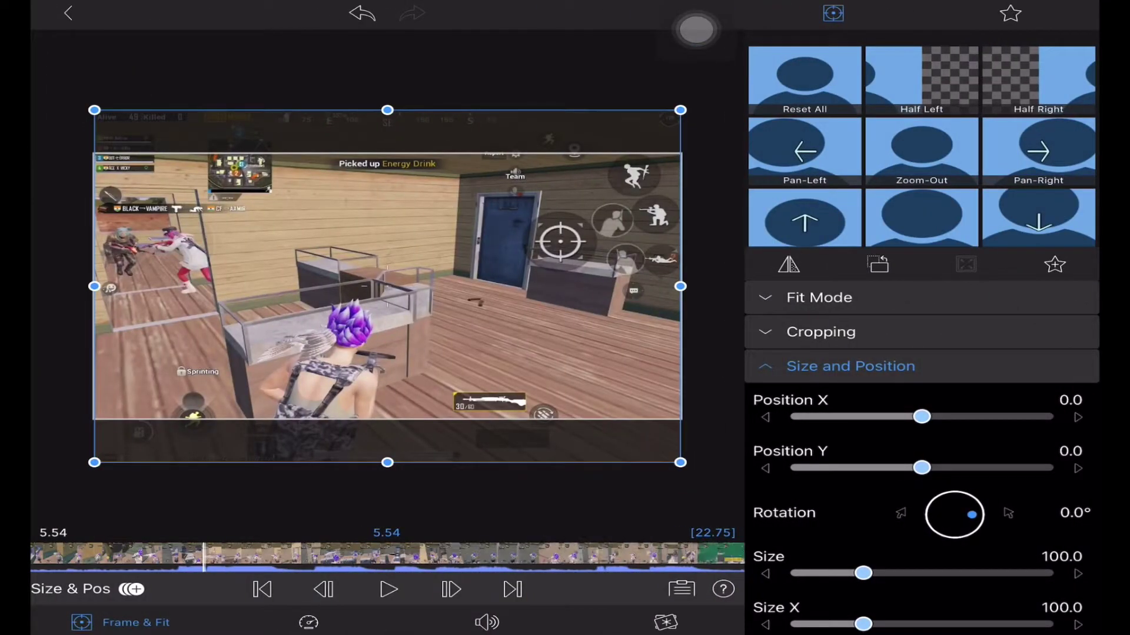
{"action": "scroll", "coordinate": [922, 453], "scroll_direction": "down", "scroll_amount": 3}
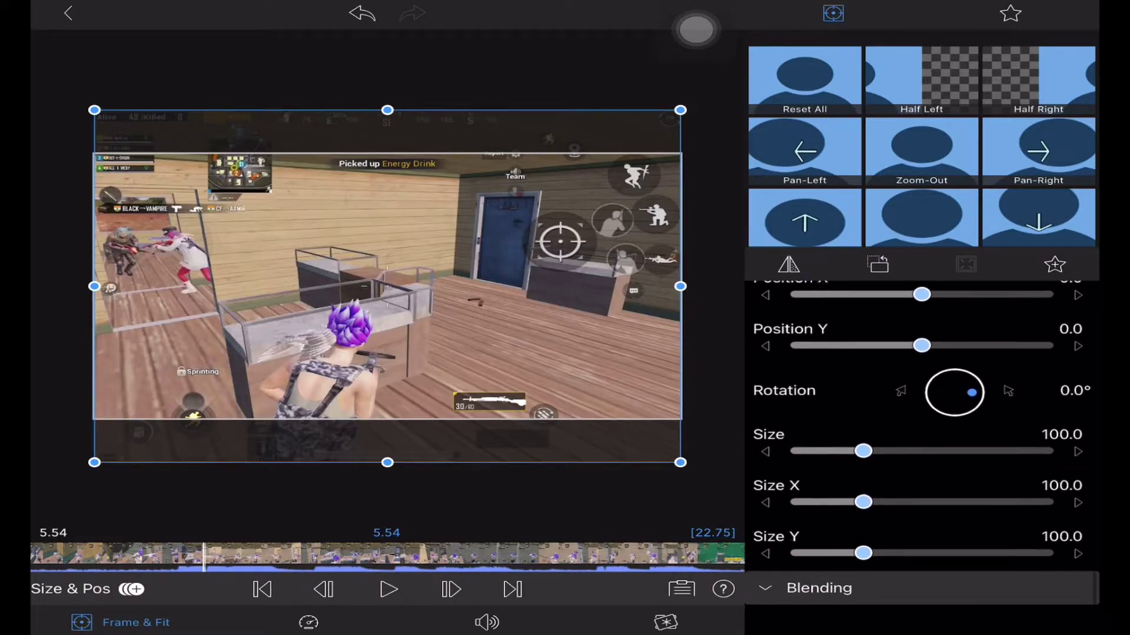
{"action": "mouse_move", "coordinate": [863, 587]}
{"action": "left_mouse_down"}
{"action": "mouse_move", "coordinate": [805, 586]}
{"action": "mouse_move", "coordinate": [848, 587]}
{"action": "left_mouse_up"}
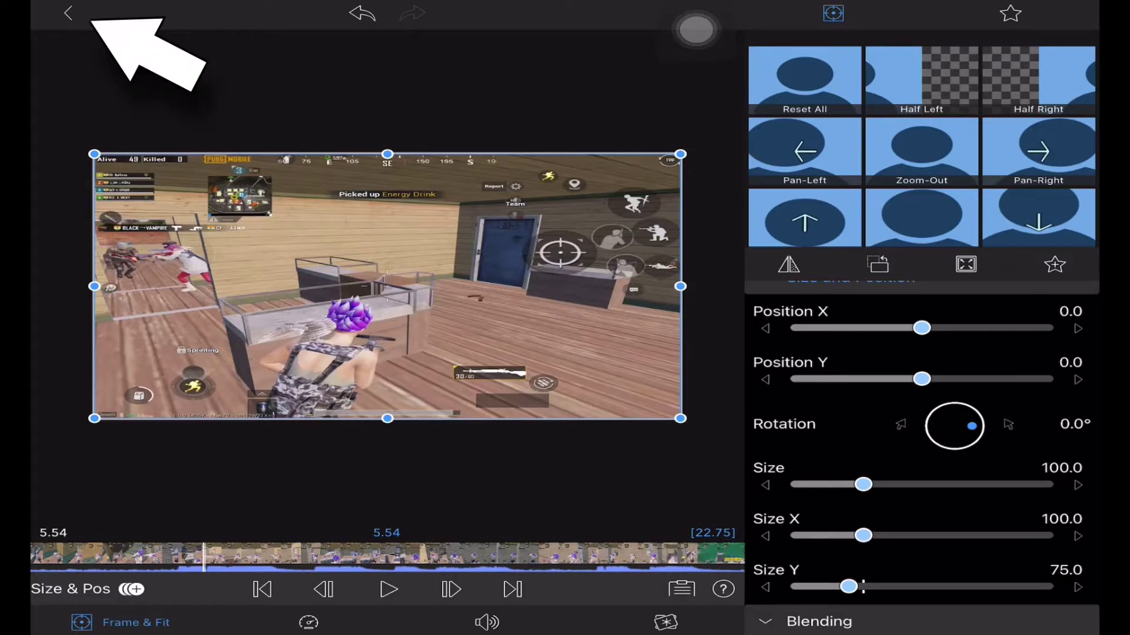
{"action": "left_click", "coordinate": [67, 13]}
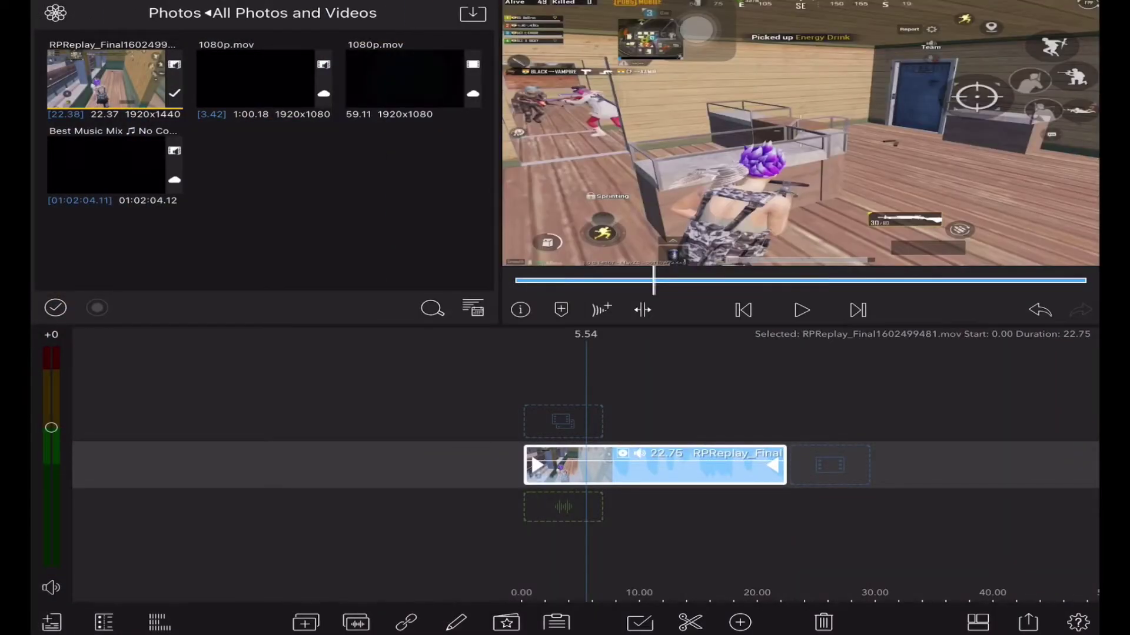
Step: Start a movie export of the project with Photos as the destination
{"action": "scroll", "coordinate": [586, 464], "scroll_direction": "right", "scroll_amount": 10}
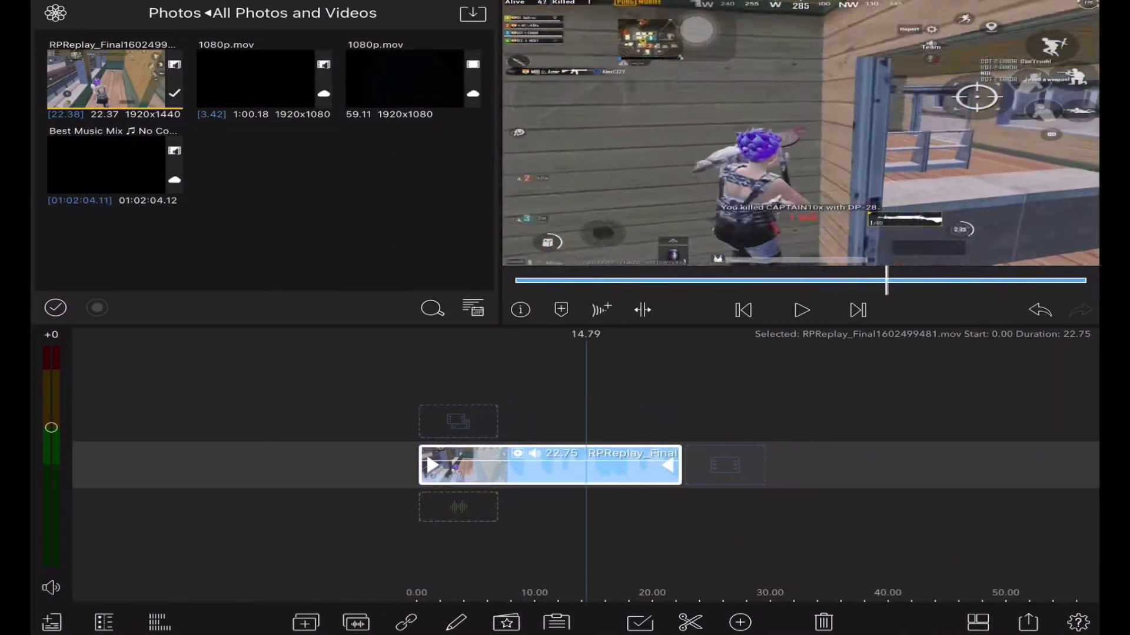
{"action": "scroll", "coordinate": [585, 465], "scroll_direction": "left", "scroll_amount": 13}
{"action": "scroll", "coordinate": [585, 465], "scroll_direction": "right", "scroll_amount": 8}
{"action": "scroll", "coordinate": [585, 465], "scroll_direction": "left", "scroll_amount": 5}
{"action": "scroll", "coordinate": [586, 465], "scroll_direction": "right", "scroll_amount": 4}
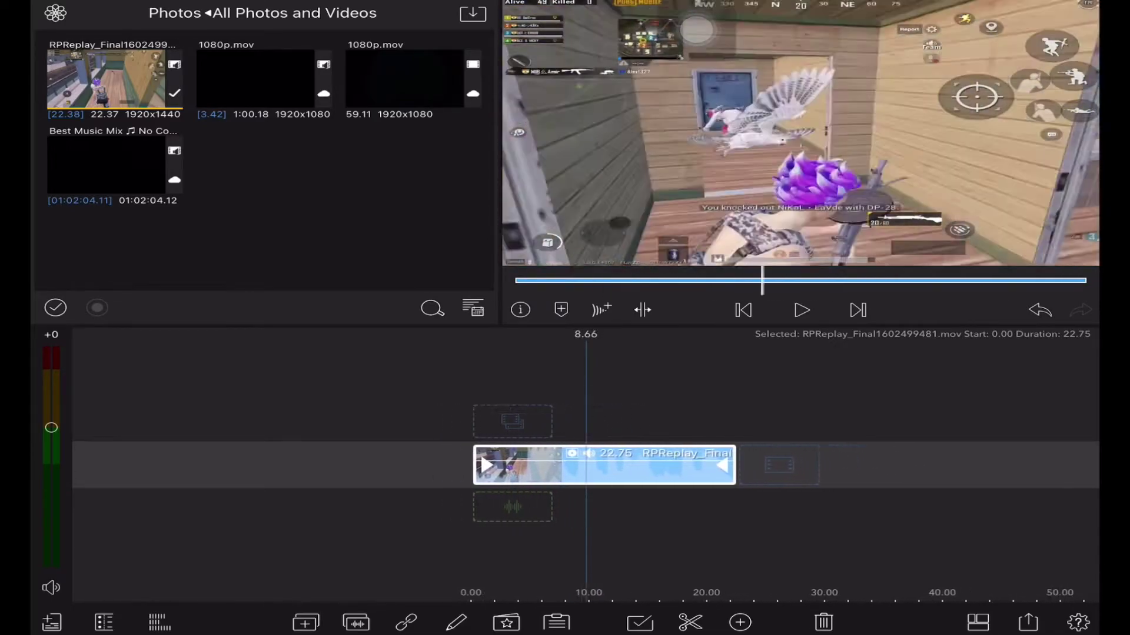
{"action": "scroll", "coordinate": [585, 465], "scroll_direction": "right", "scroll_amount": 2}
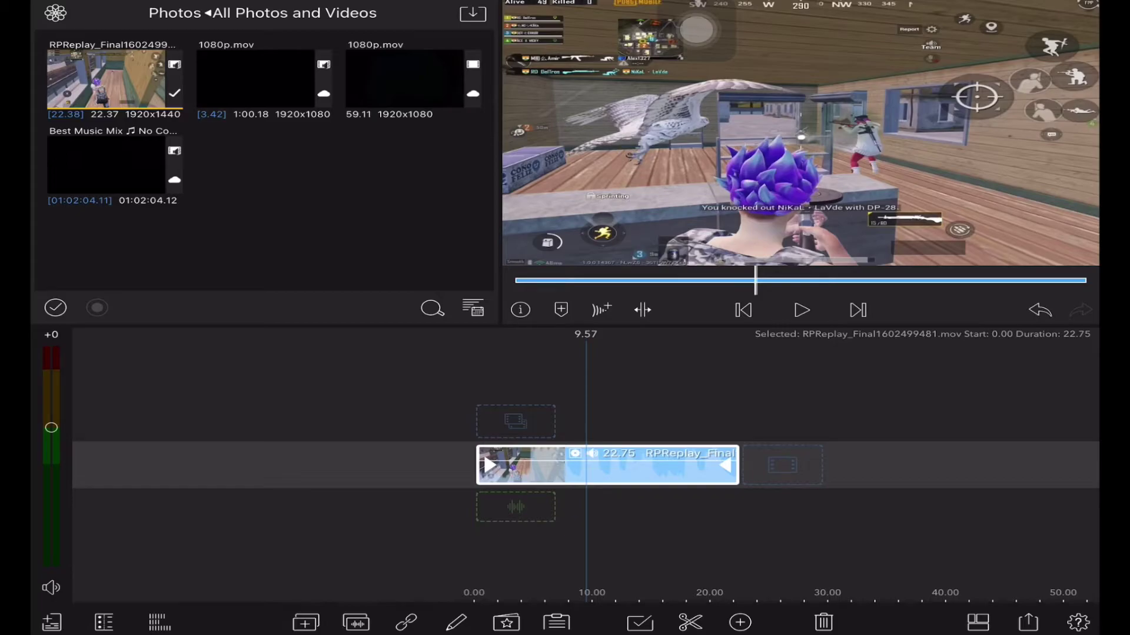
{"action": "left_click", "coordinate": [1028, 621]}
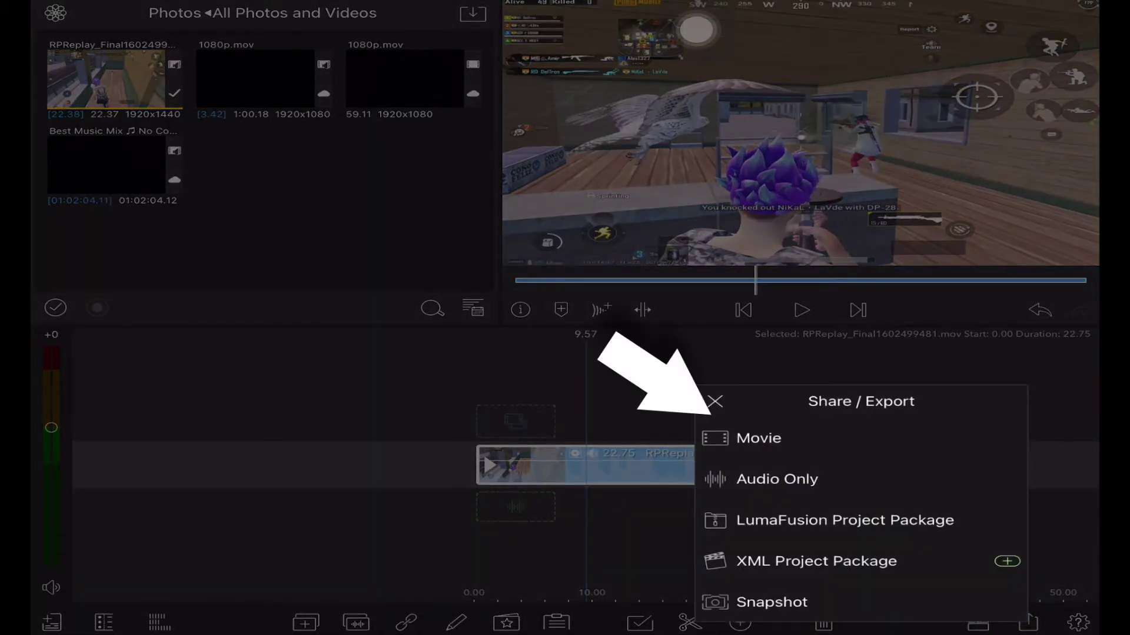
{"action": "left_click", "coordinate": [758, 439]}
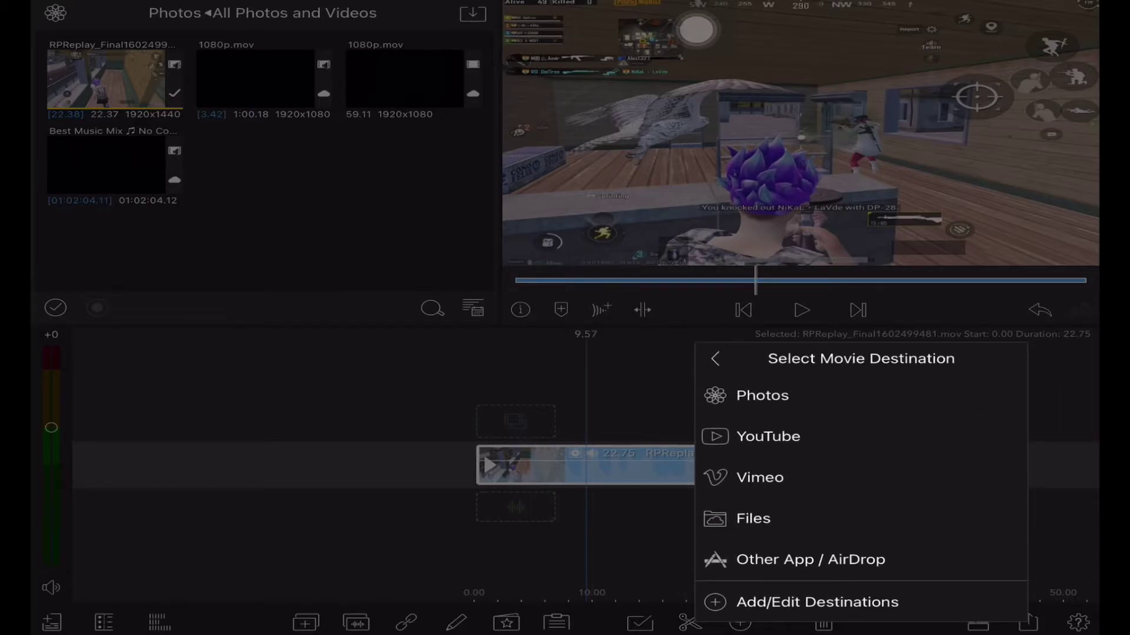
{"action": "left_click", "coordinate": [762, 395]}
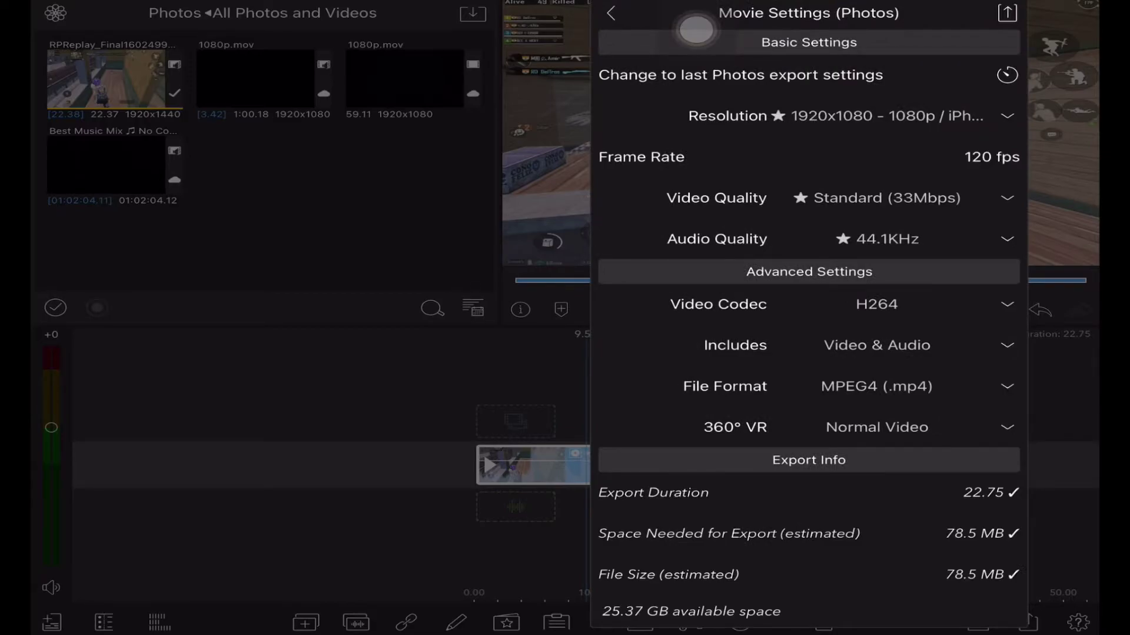
Step: Set the export to 1920x1080, Ultra (83Mbps) video quality and 48.0KHz audio
{"action": "left_click", "coordinate": [877, 115]}
{"action": "scroll", "coordinate": [876, 146], "scroll_direction": "down", "scroll_amount": 3}
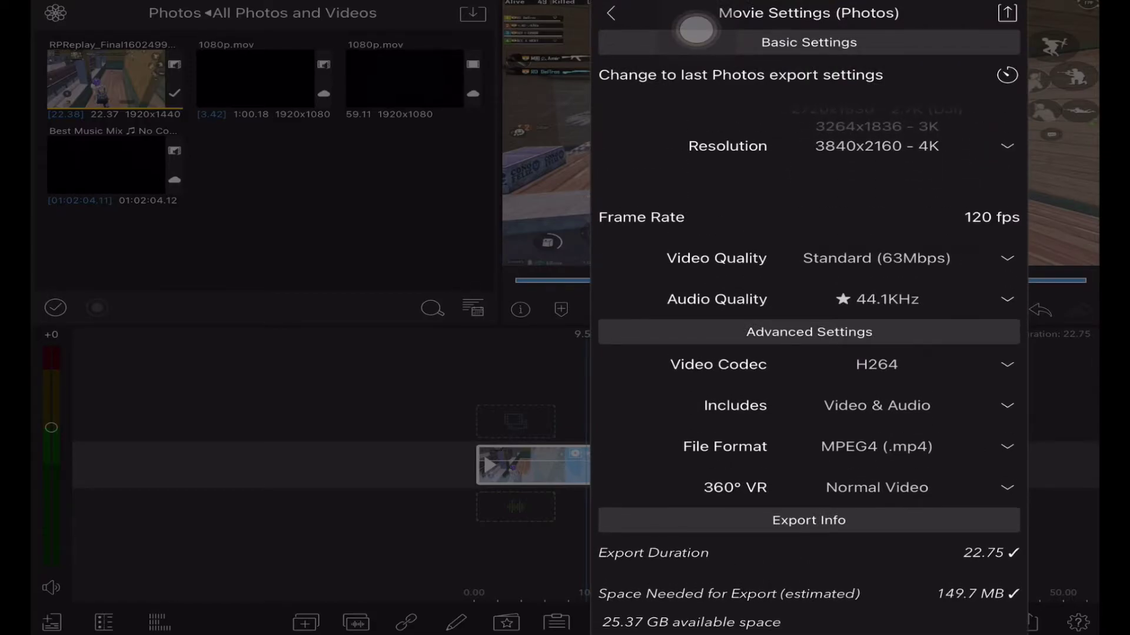
{"action": "scroll", "coordinate": [877, 146], "scroll_direction": "up", "scroll_amount": 7}
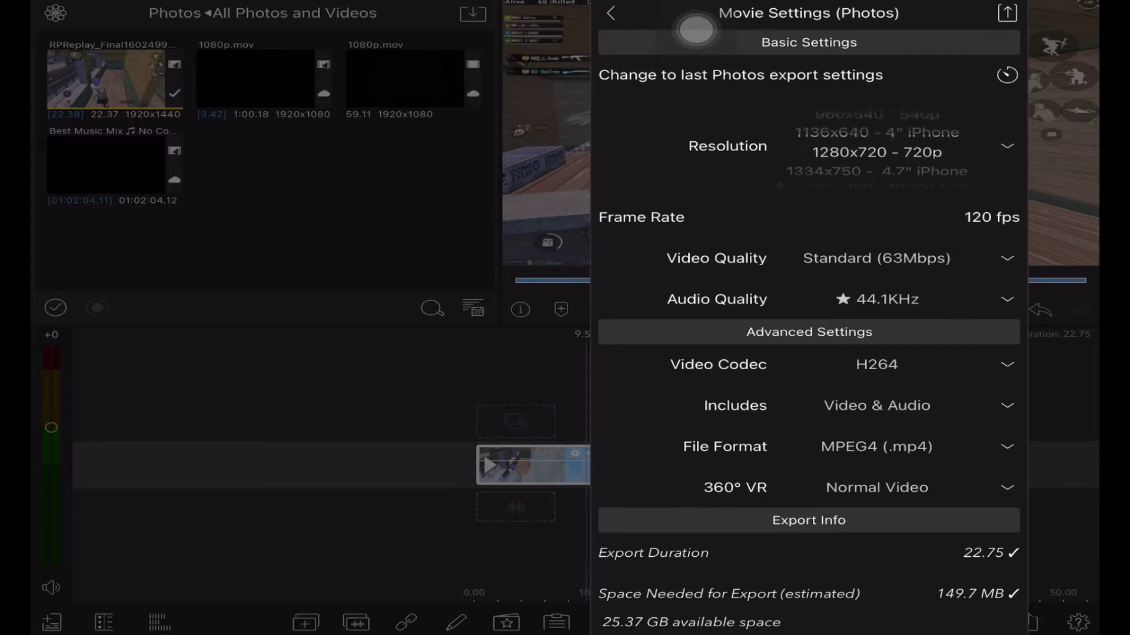
{"action": "scroll", "coordinate": [876, 146], "scroll_direction": "down", "scroll_amount": 2}
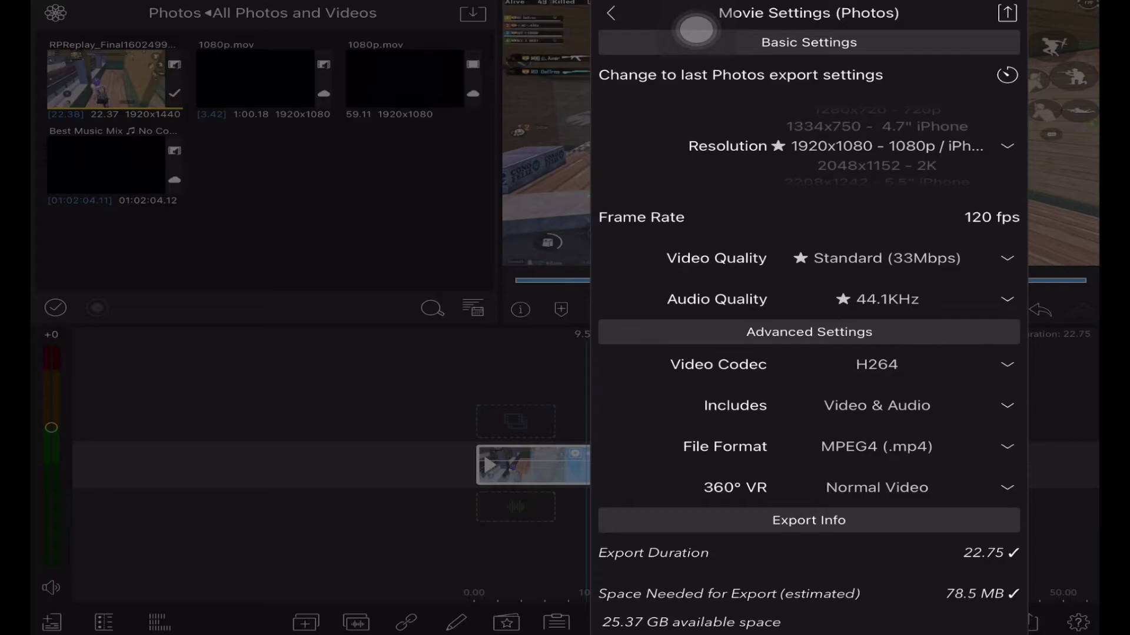
{"action": "left_click", "coordinate": [877, 258]}
{"action": "scroll", "coordinate": [877, 289], "scroll_direction": "down", "scroll_amount": 3}
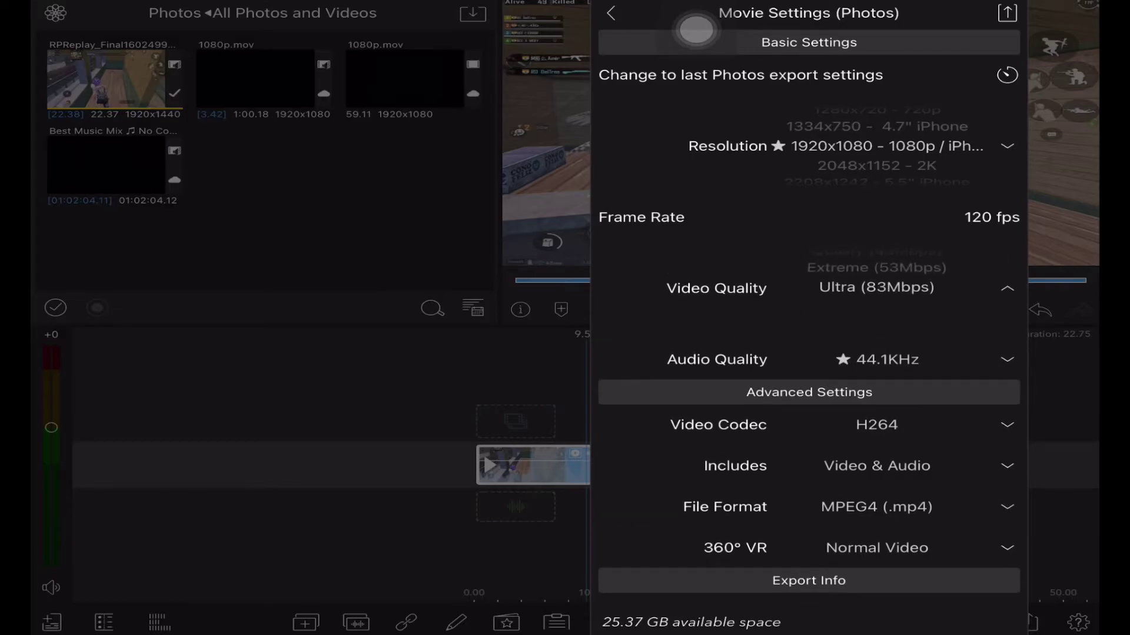
{"action": "left_click", "coordinate": [876, 360]}
{"action": "scroll", "coordinate": [876, 359], "scroll_direction": "down", "scroll_amount": 1}
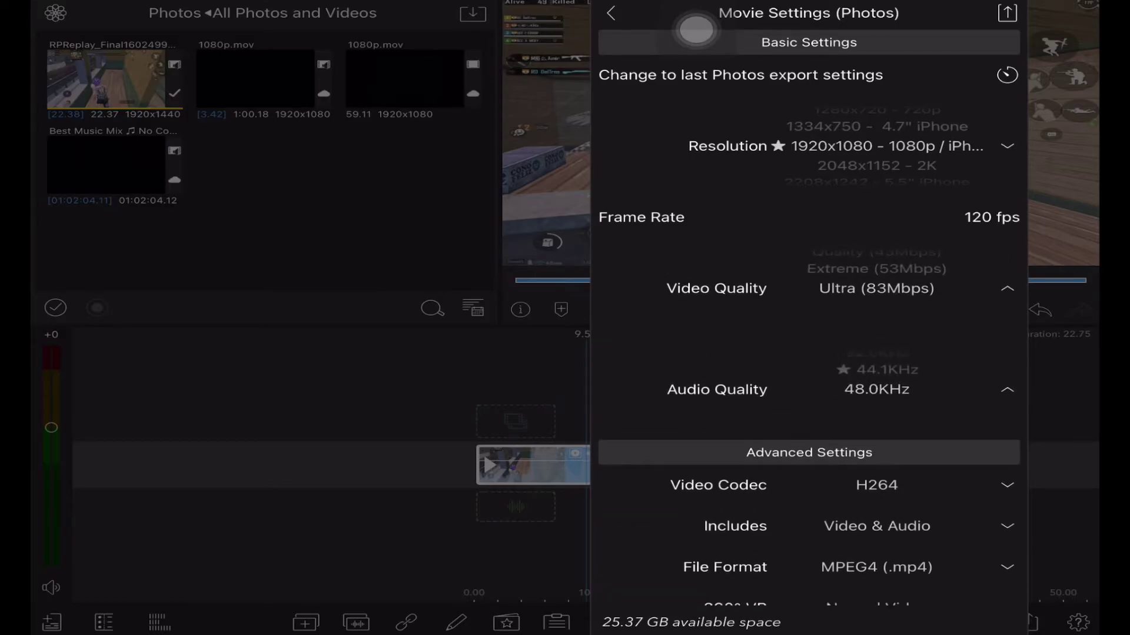
{"action": "scroll", "coordinate": [809, 353], "scroll_direction": "down", "scroll_amount": 5}
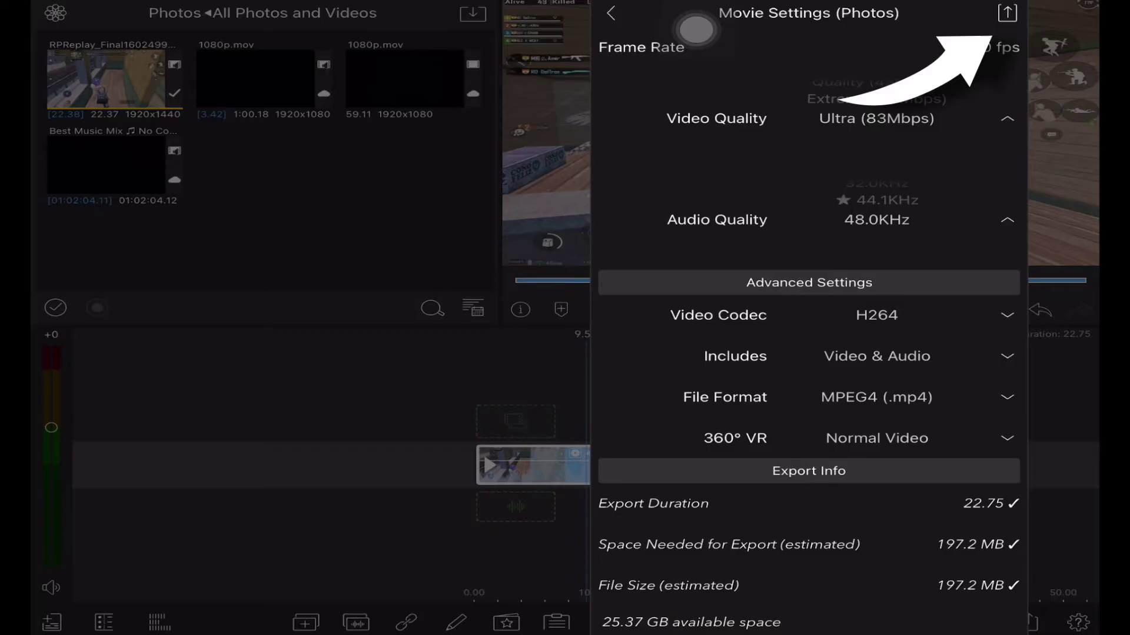
Step: Export My project.mp4 to Photos at 1920x1080, then return to the iPad home screen
{"action": "left_click", "coordinate": [1006, 13]}
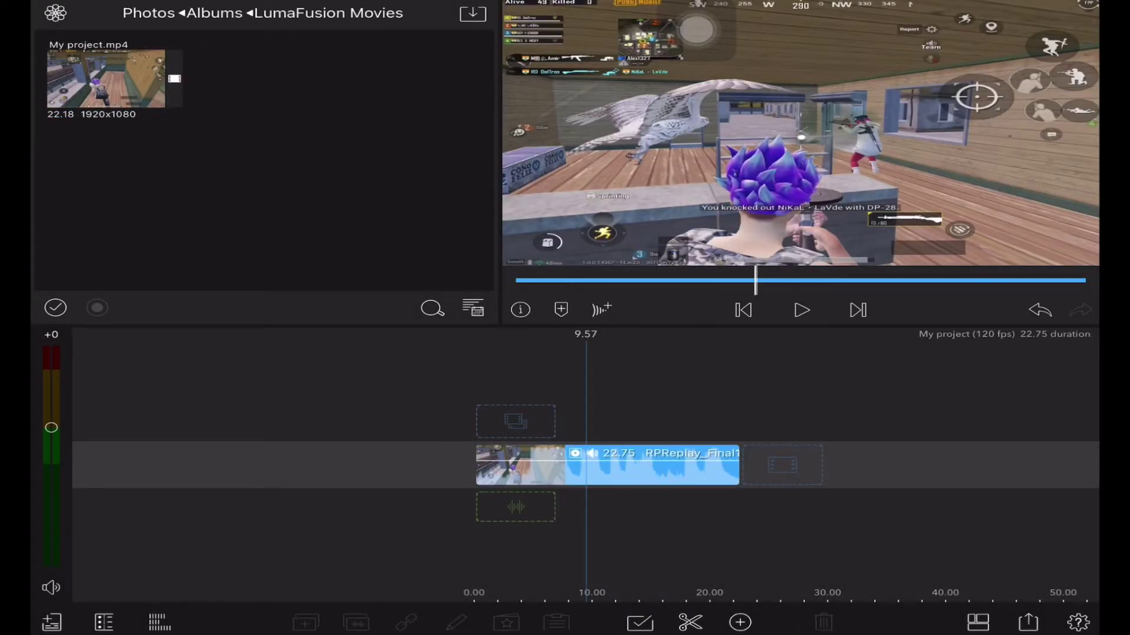
{"action": "scroll", "coordinate": [585, 465], "scroll_direction": "right", "scroll_amount": 5}
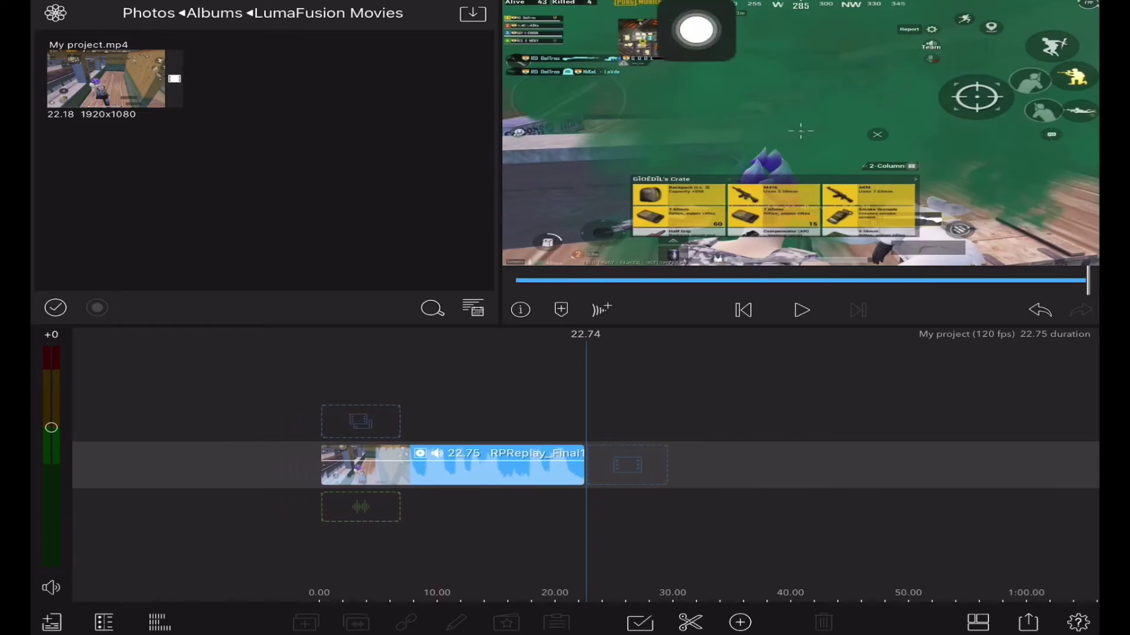
{"action": "left_click", "coordinate": [696, 30]}
{"action": "left_click", "coordinate": [565, 319]}
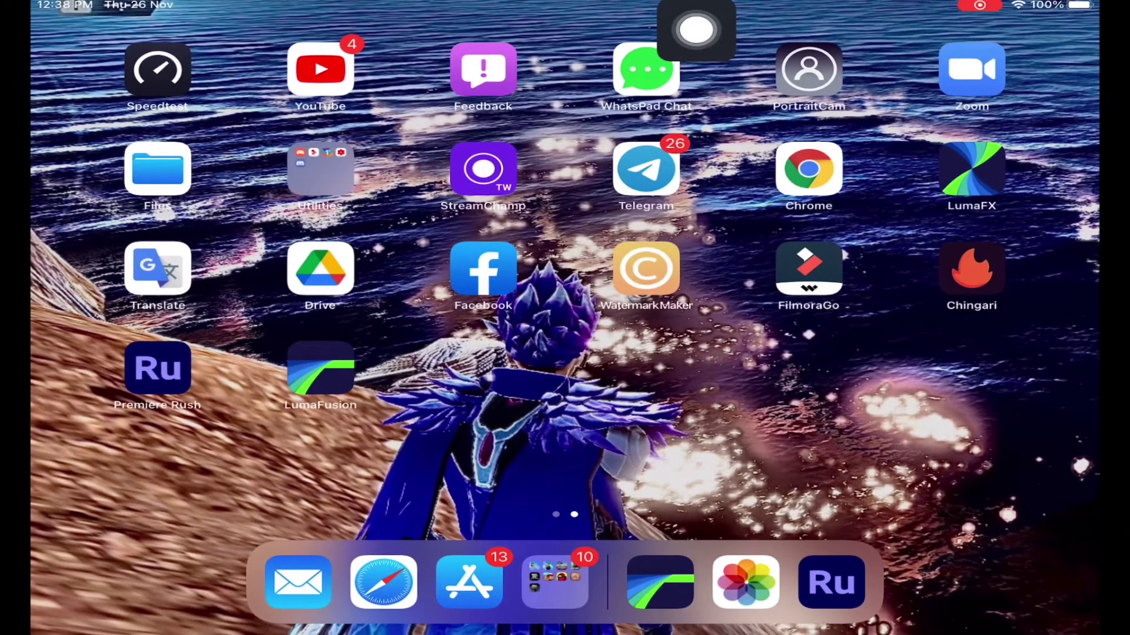
Step: Play the new 0:23 gameplay video from the Photos Library and show its controls
{"action": "left_click", "coordinate": [746, 583]}
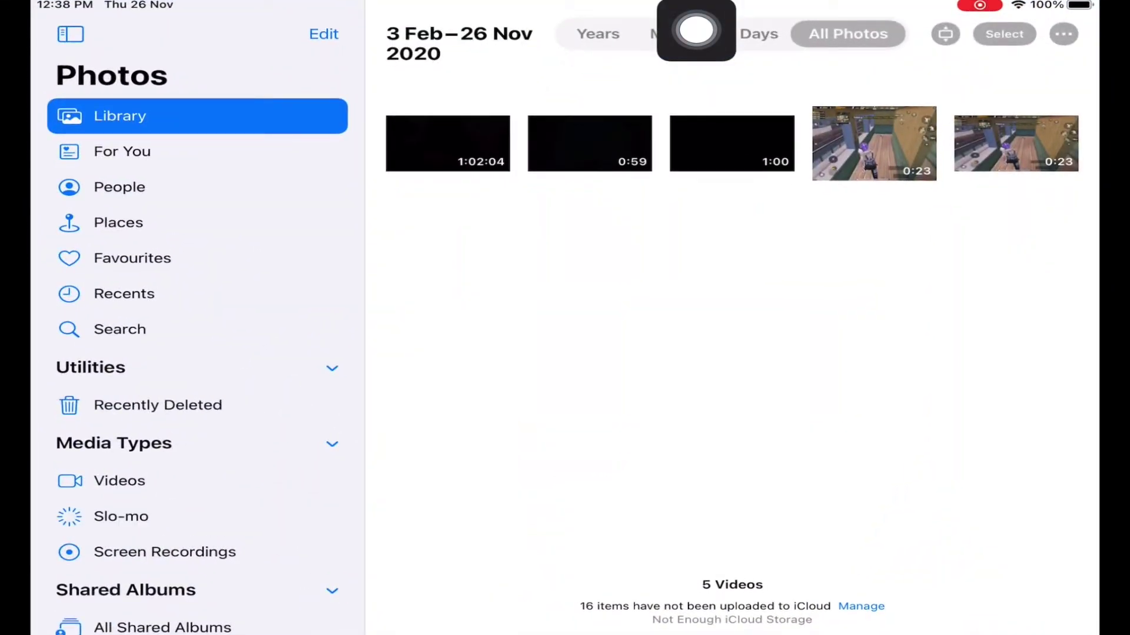
{"action": "left_click", "coordinate": [873, 143]}
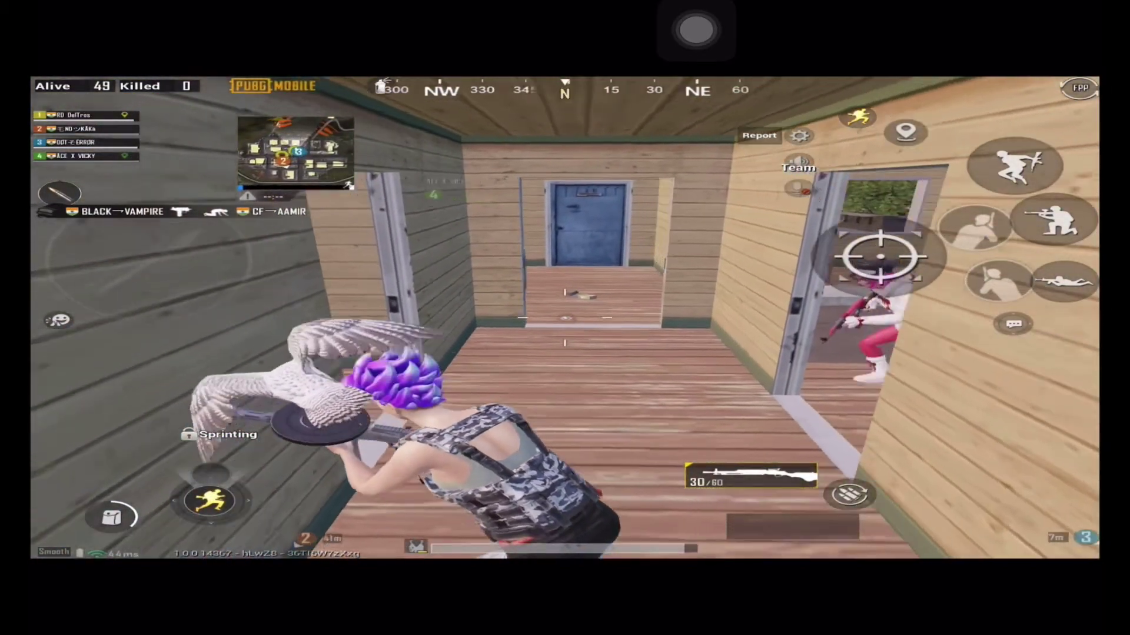
{"action": "left_click", "coordinate": [564, 318]}
Step: Scrub the exported video to its end, toggle the viewer controls, then head back home
{"action": "left_click", "coordinate": [1059, 33]}
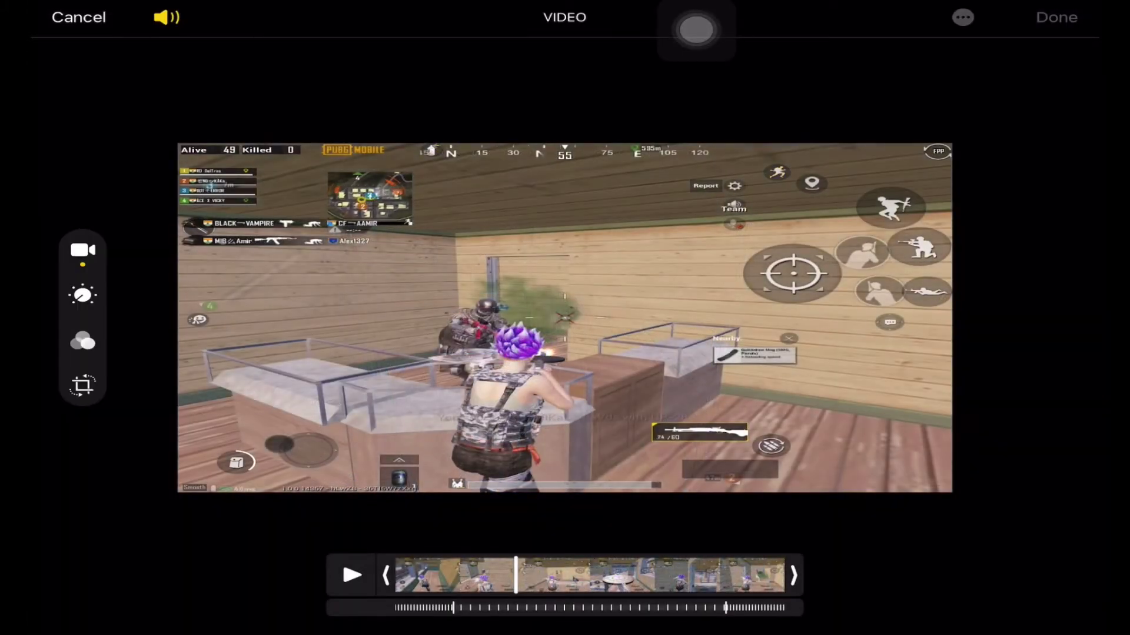
{"action": "left_click_drag", "start_coordinate": [517, 575], "coordinate": [783, 575]}
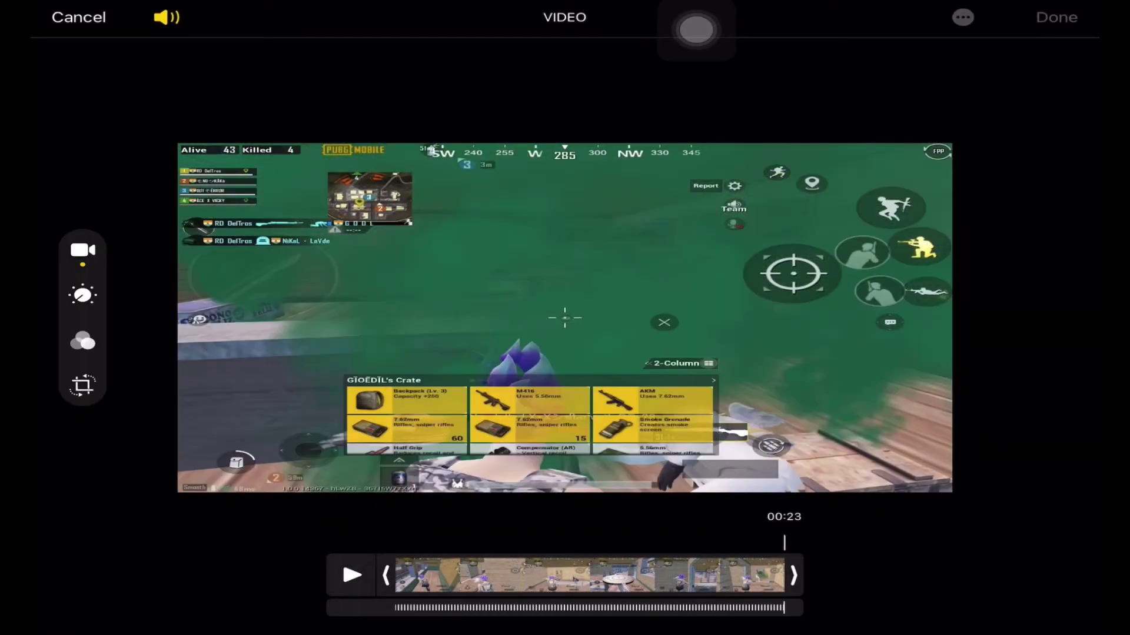
{"action": "left_click", "coordinate": [1056, 17]}
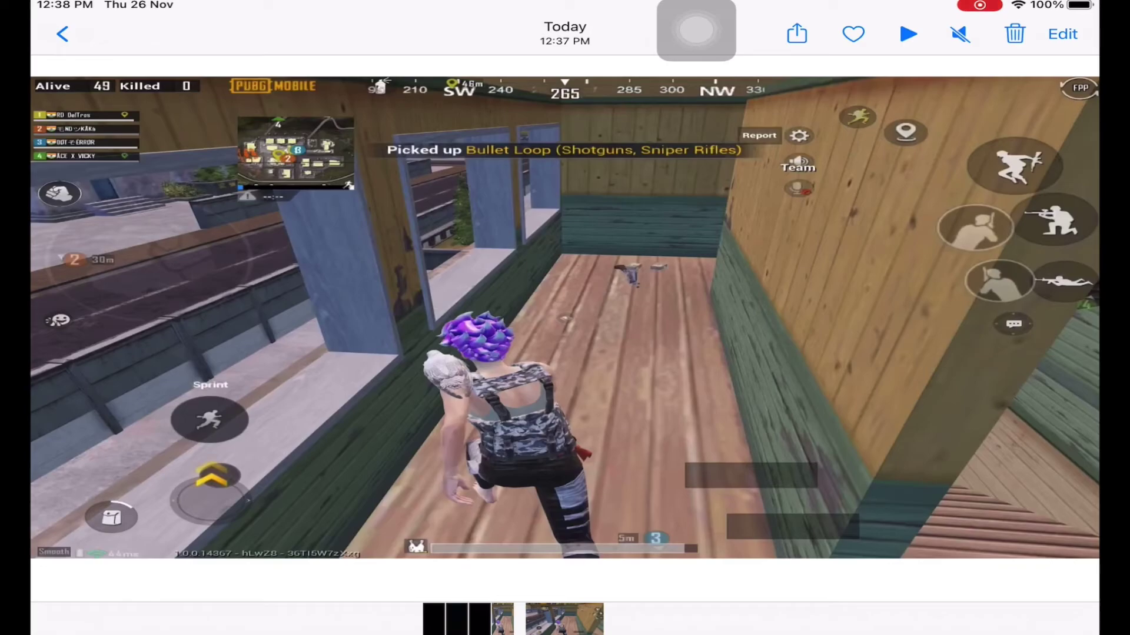
{"action": "left_click", "coordinate": [565, 318]}
{"action": "left_click", "coordinate": [564, 318]}
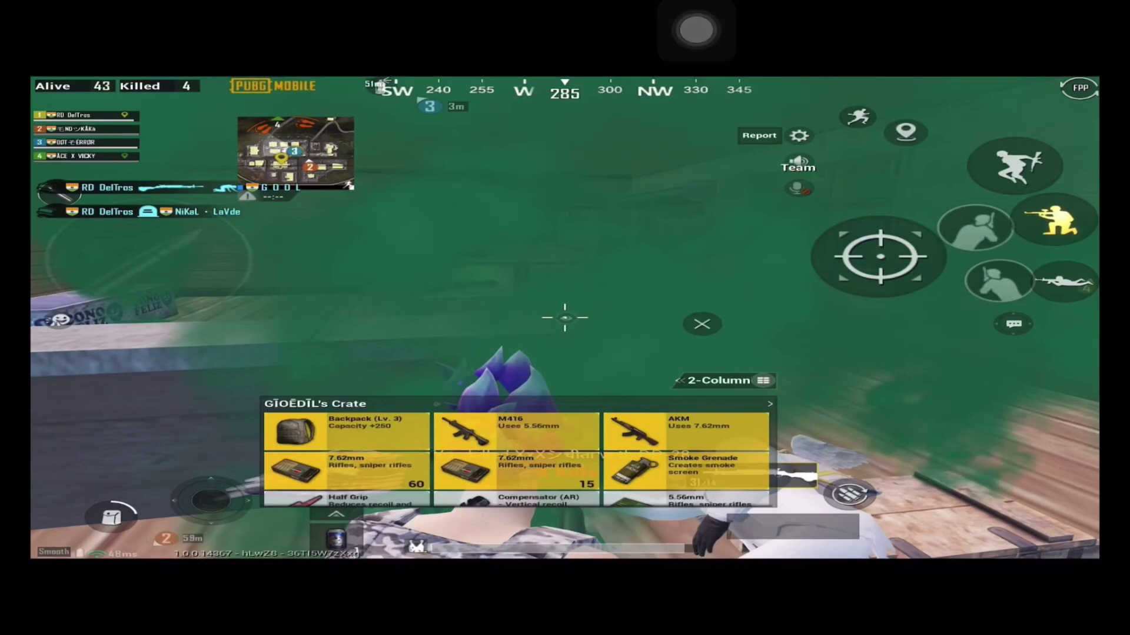
{"action": "left_click", "coordinate": [696, 30]}
{"action": "left_click", "coordinate": [566, 318]}
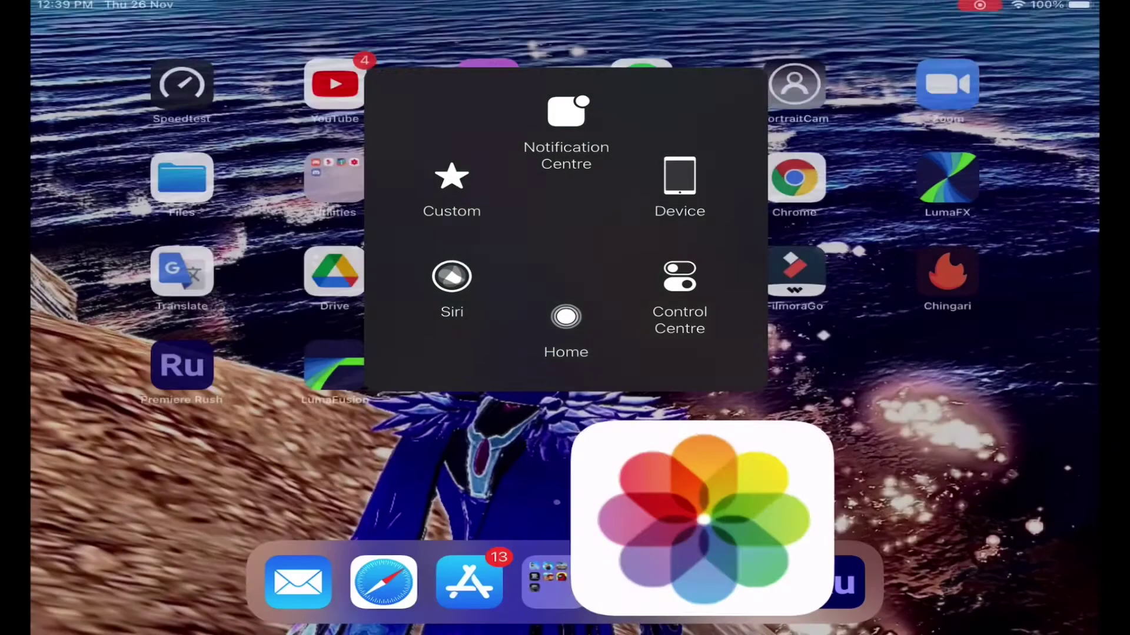